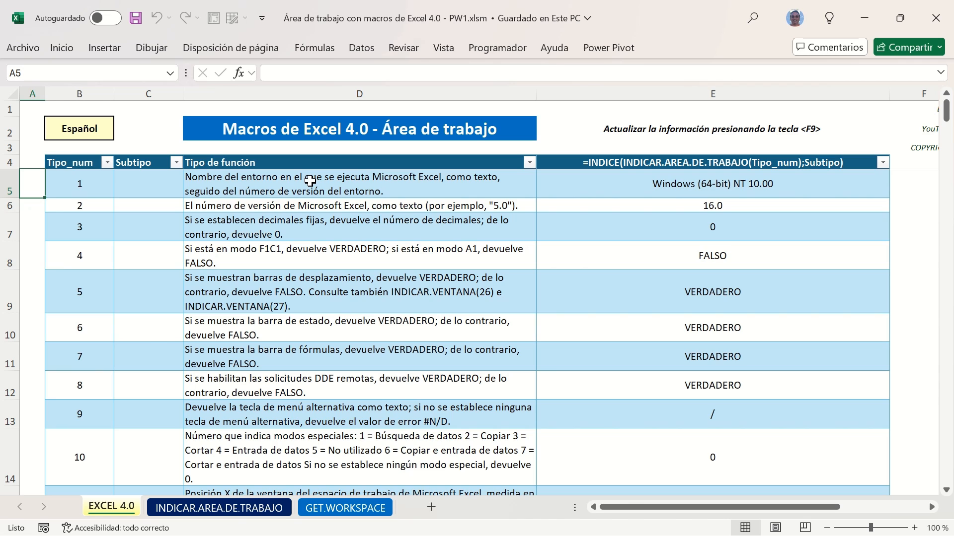
Select the Tipo_num values from type 4 downward on the EXCEL 4.0 sheet, ending on the column's last entry
left_click(94, 256)
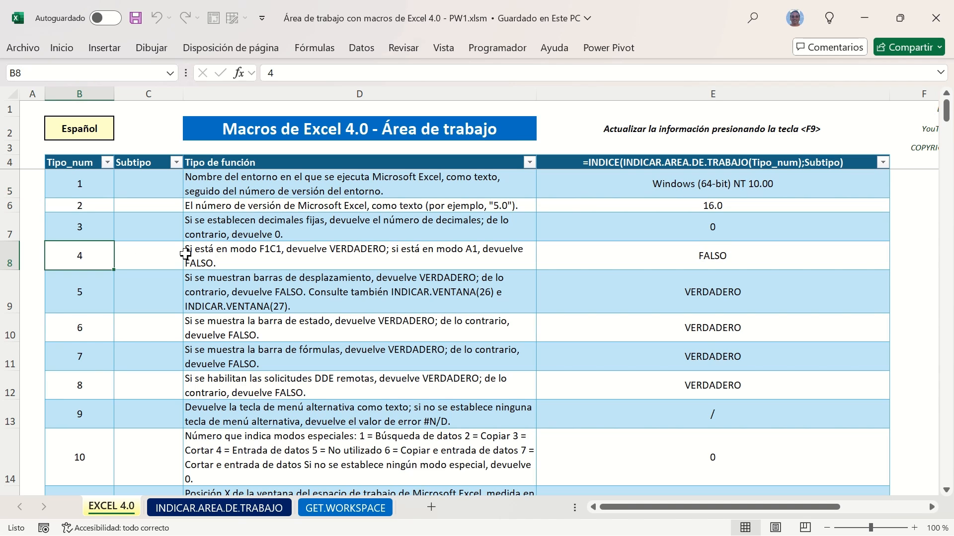
key("ctrl+shift+Down")
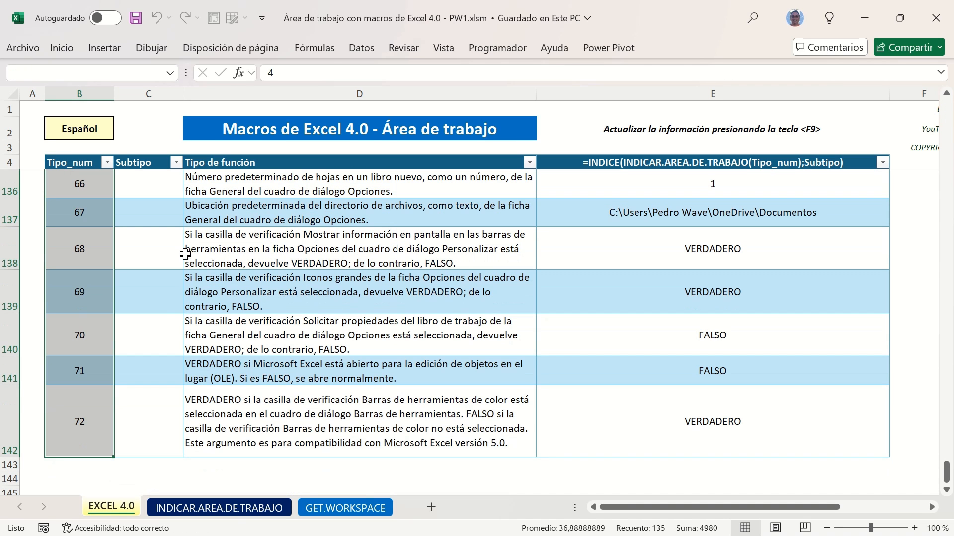
left_click(103, 398)
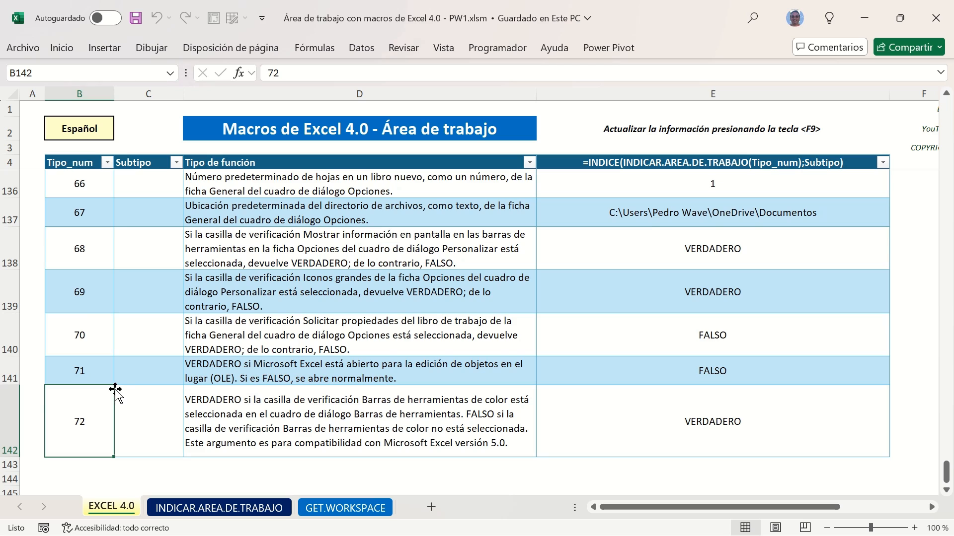
Go back up the Tipo_num column to the type 37 rows and examine the row with Subtipo 45
scroll(134, 385, "up", 3)
scroll(139, 382, "up", 1)
key("Up")
key("Up")
key("Up")
key("Up")
key("Up")
key("Up")
key("Up")
key("Up")
key("Up")
key("Up")
key("Up")
key("Up")
key("Up")
key("Up")
key("Up")
key("Up")
key("Up")
key("Up")
key("Up")
key("Up")
key("Up")
key("Up")
key("Up")
key("Up")
key("Up")
key("Up")
key("Up")
key("Up")
key("Up")
key("Up")
key("Up")
key("Up")
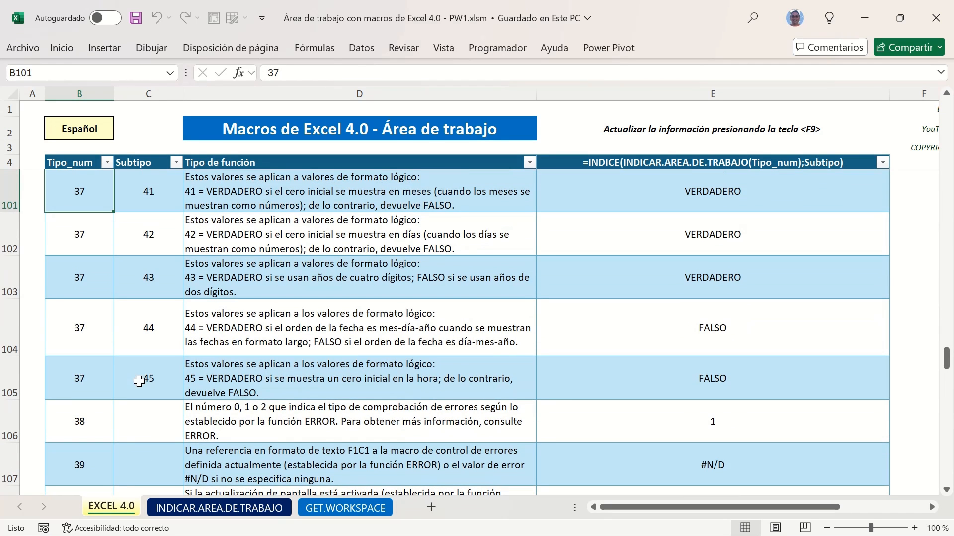
left_click(168, 385)
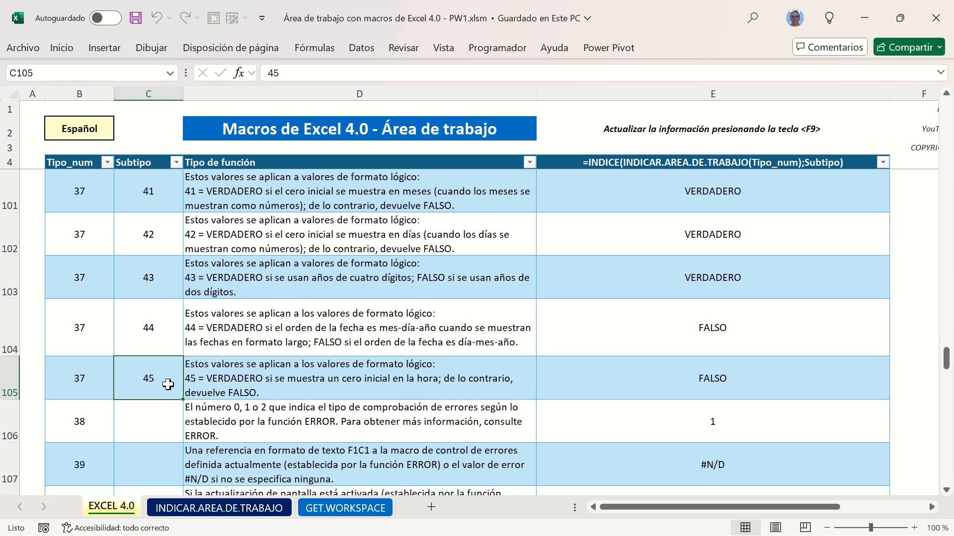
left_click(97, 383)
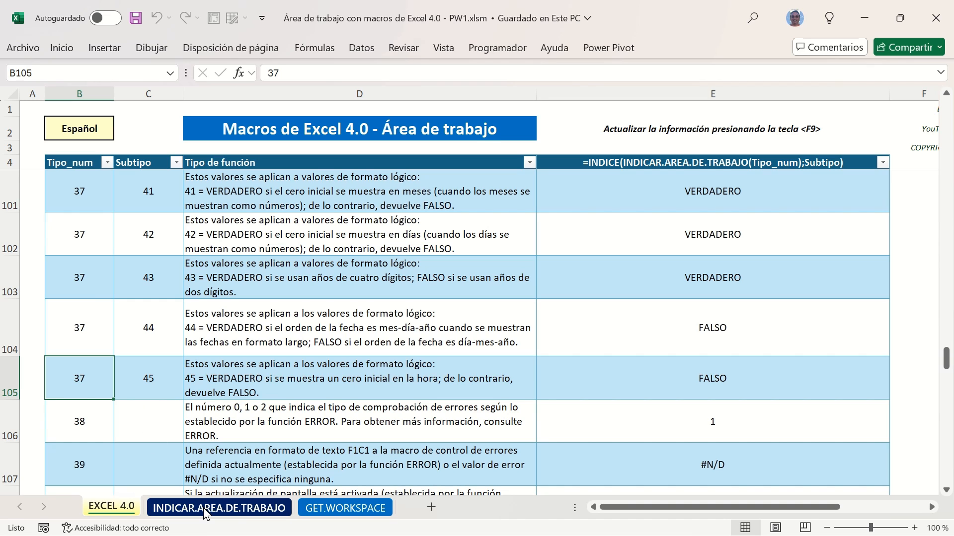
Examine the last entries of the tables on the GET.WORKSPACE and INDICAR.AREA.DE.TRABAJO sheets
left_click(320, 505)
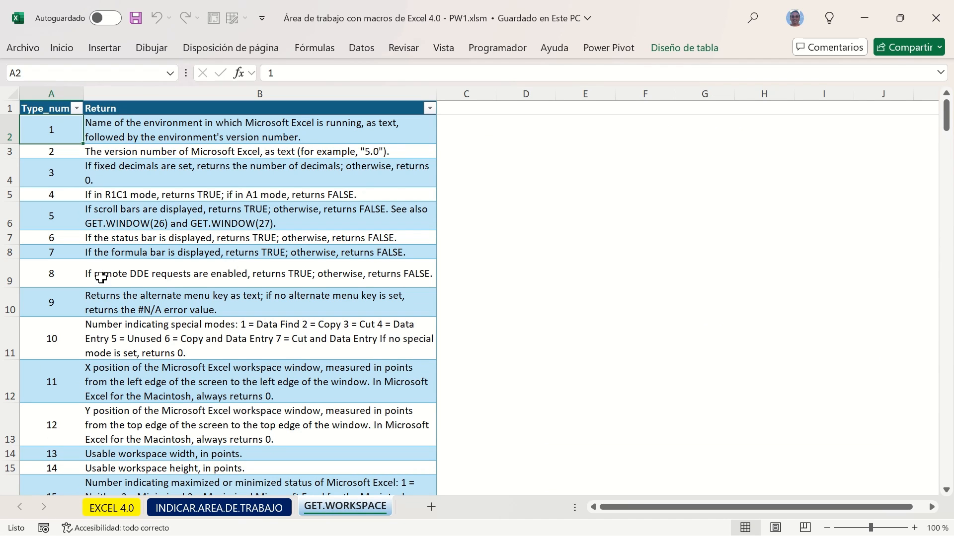
key("ctrl+shift+Down")
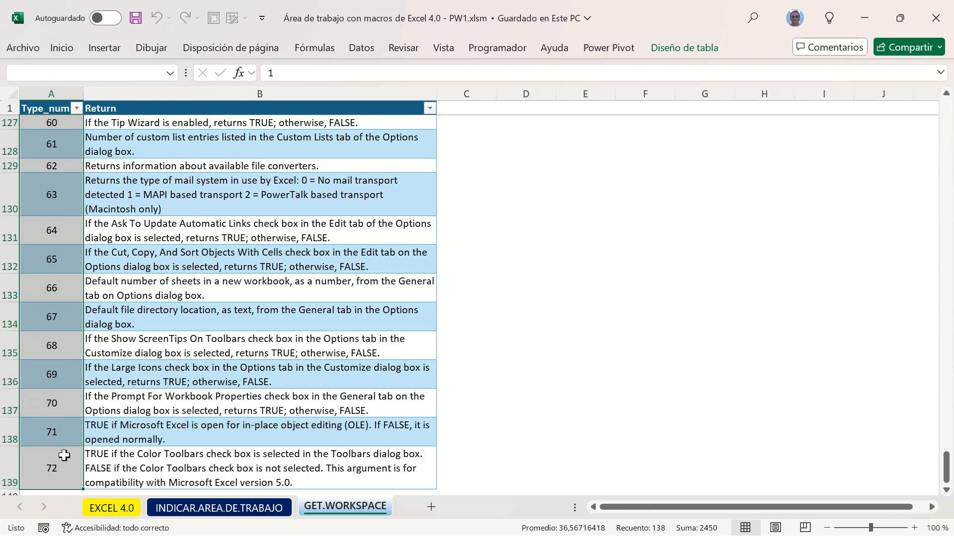
left_click(64, 456)
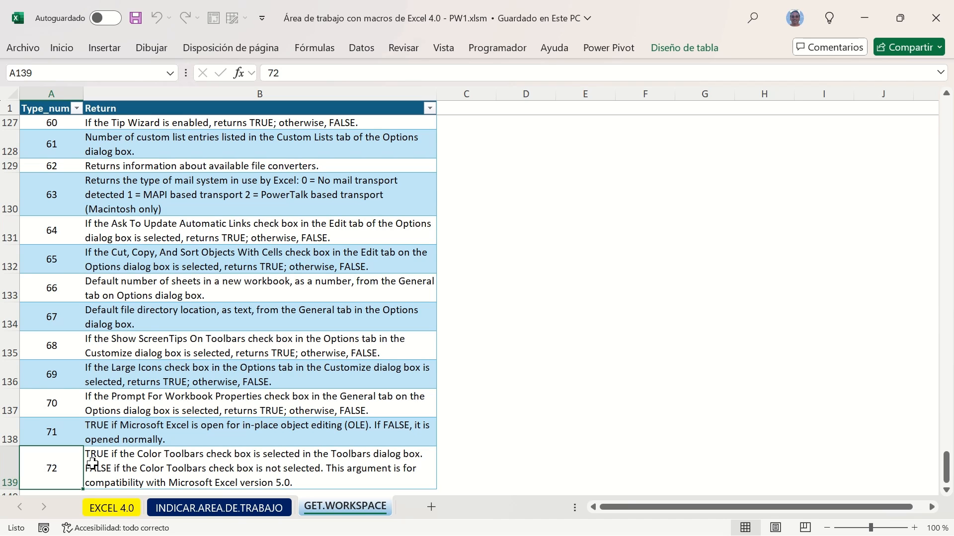
left_click(175, 504)
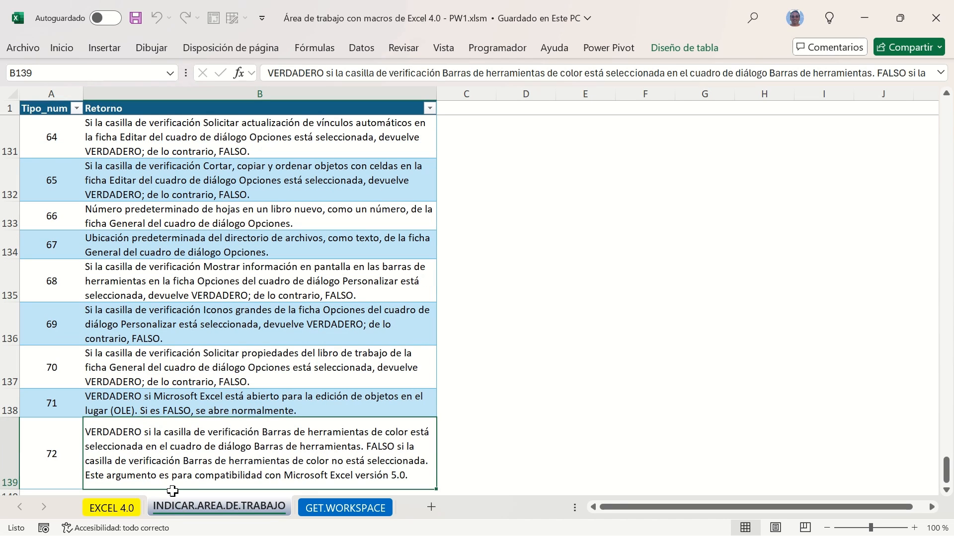
key("Left")
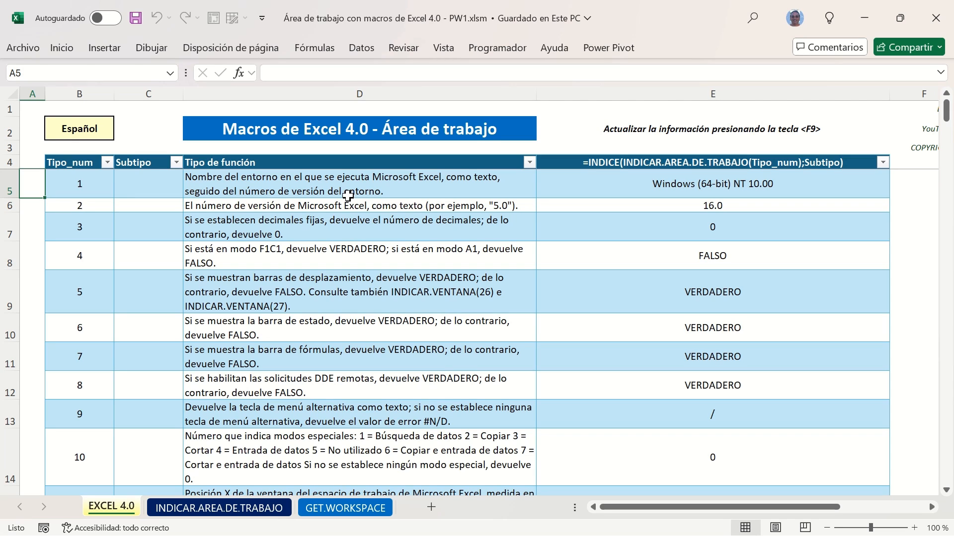
Inspect the description and result formulas for function types 1 and 2 on the EXCEL 4.0 sheet
left_click(342, 187)
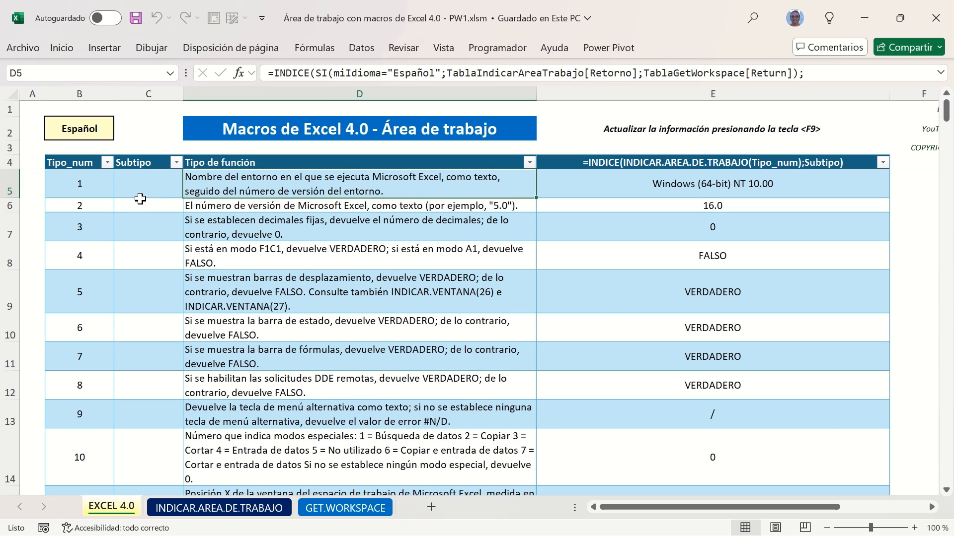
left_click(105, 187)
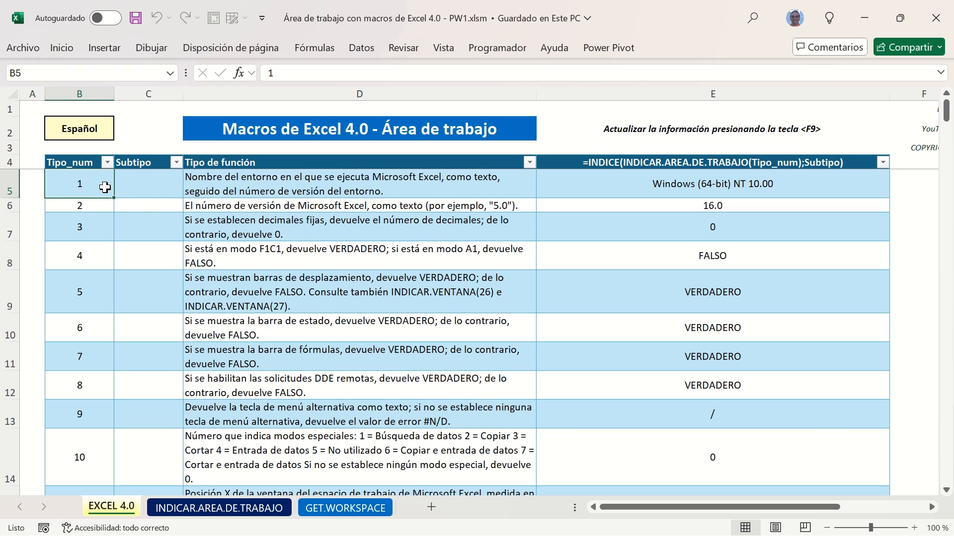
left_click(205, 180)
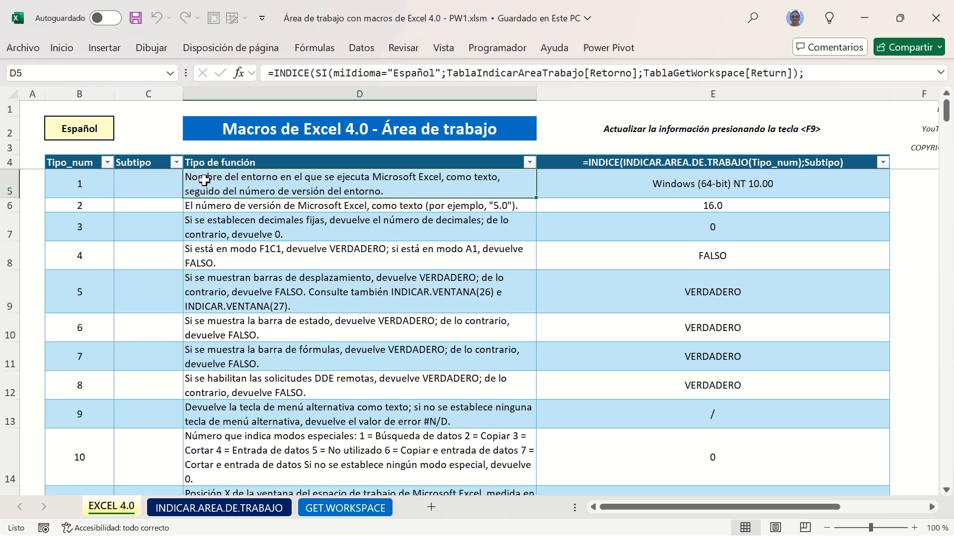
left_click(560, 184)
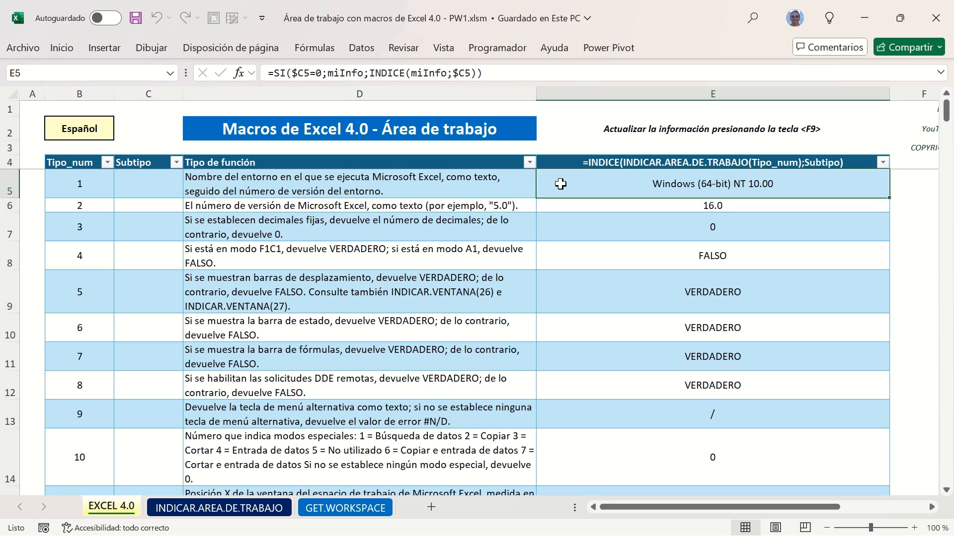
left_click(284, 207)
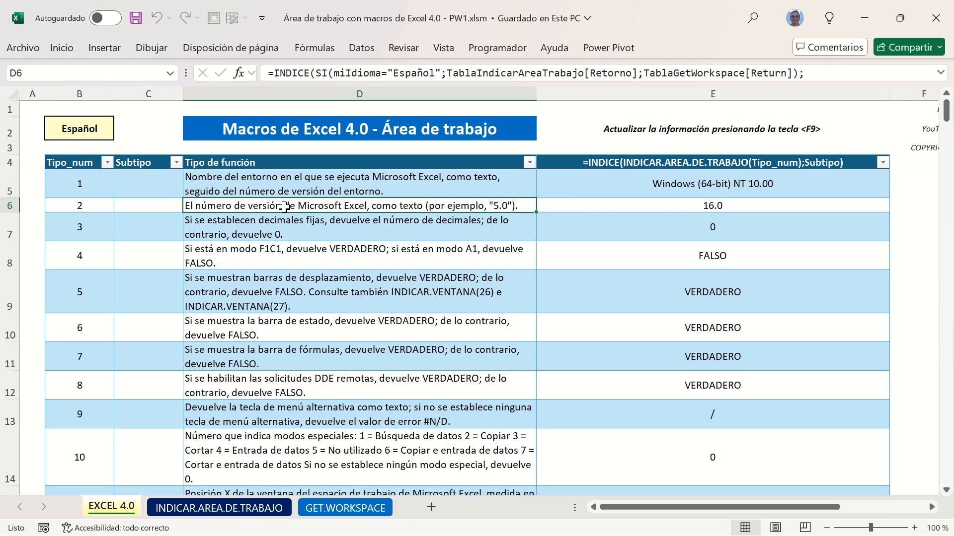
left_click(574, 210)
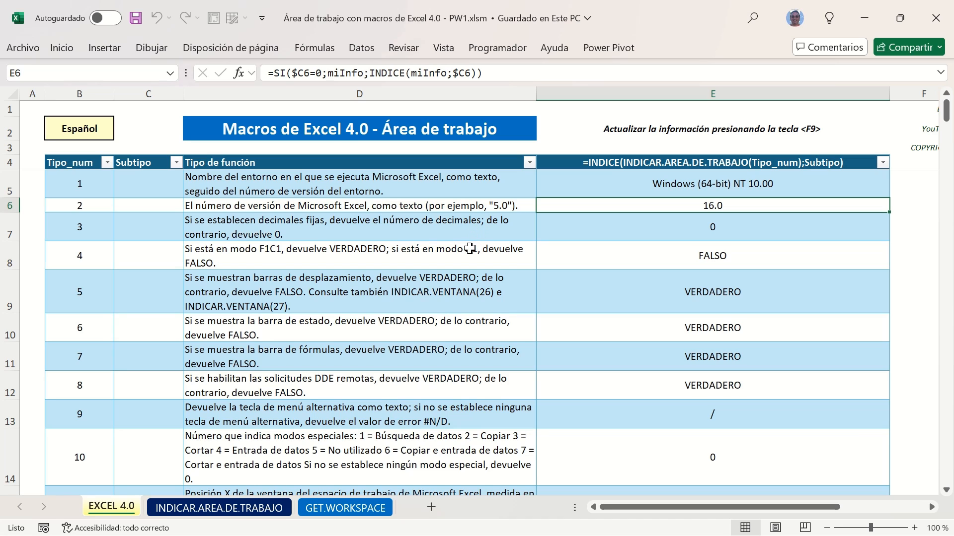
Examine the descriptions of the free memory, total memory and math coprocessor function types, 16 to 18
scroll(492, 268, "down", 2)
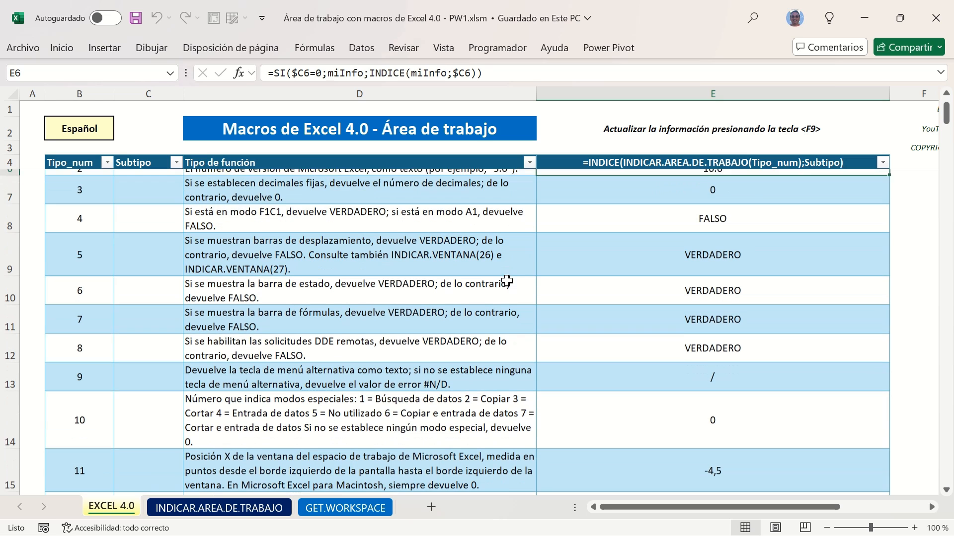
scroll(507, 288, "down", 4)
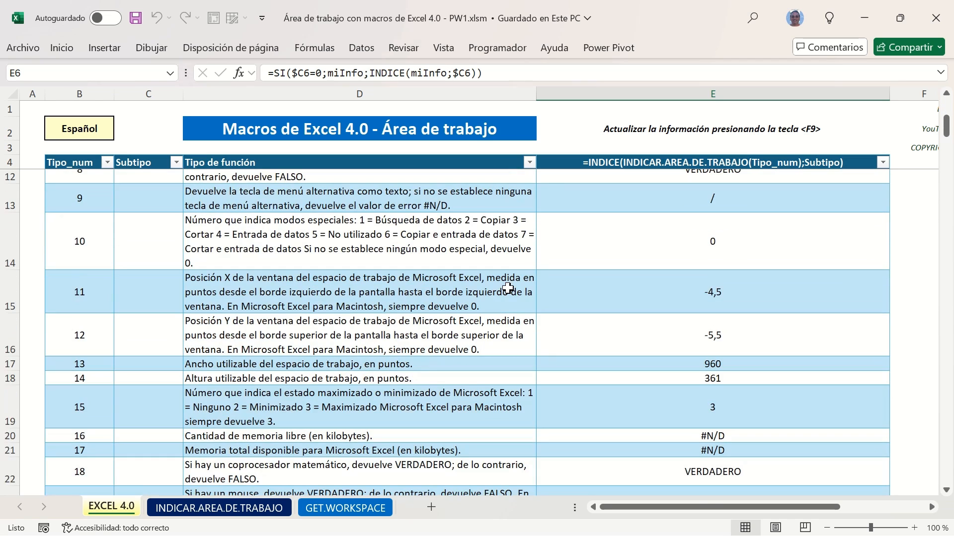
scroll(508, 288, "down", 1)
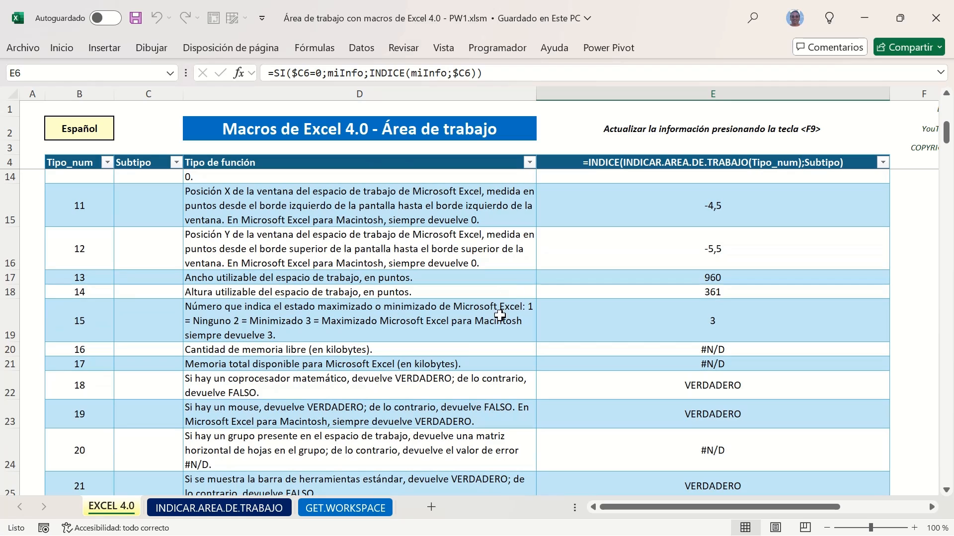
left_click(437, 354)
left_click(437, 363)
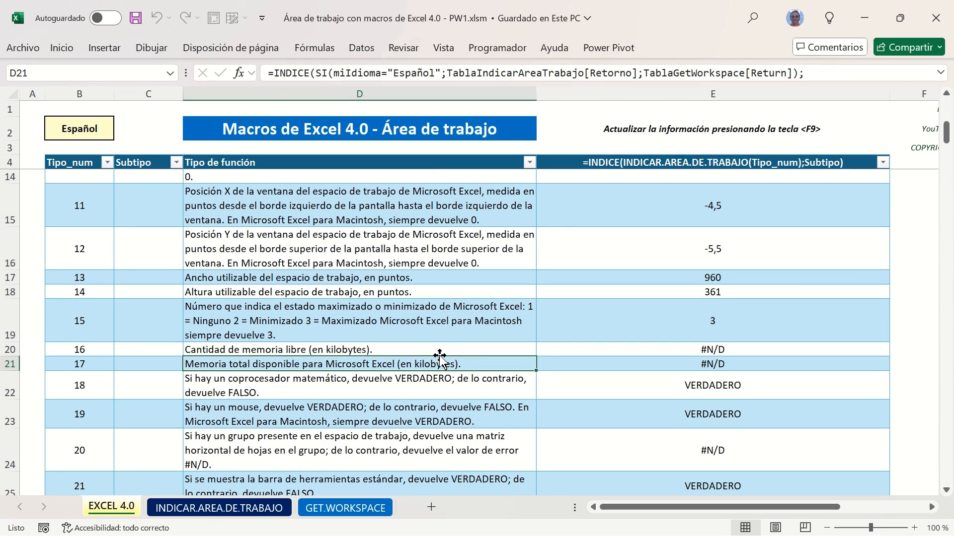
left_click(440, 349)
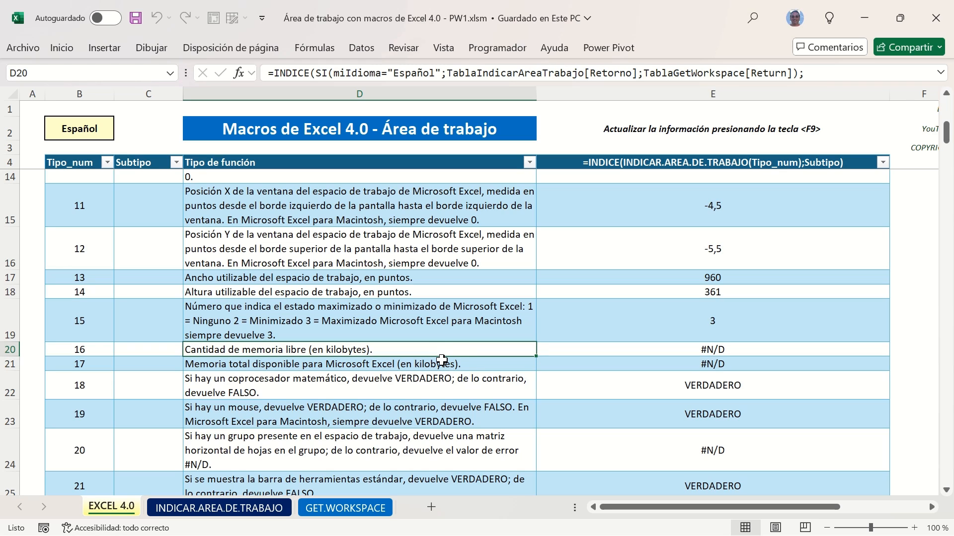
left_click(436, 377)
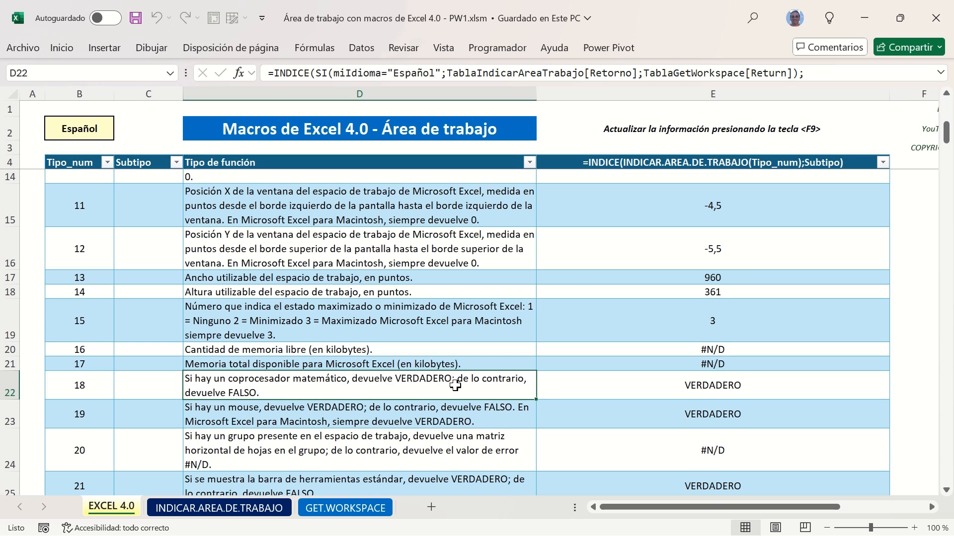
Examine the standard toolbar type 21 and the default startup folder type 23, including the latter's result cell
scroll(456, 380, "down", 2)
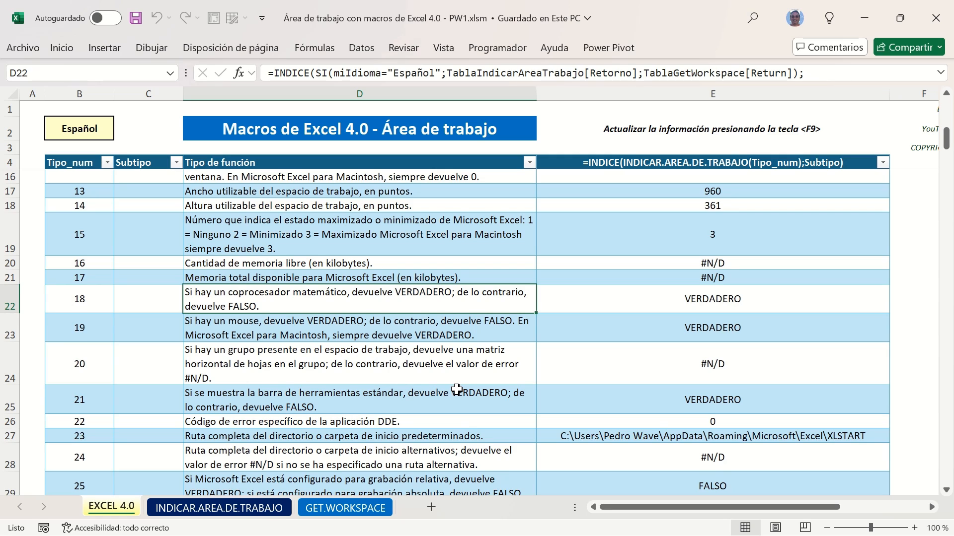
scroll(456, 389, "down", 1)
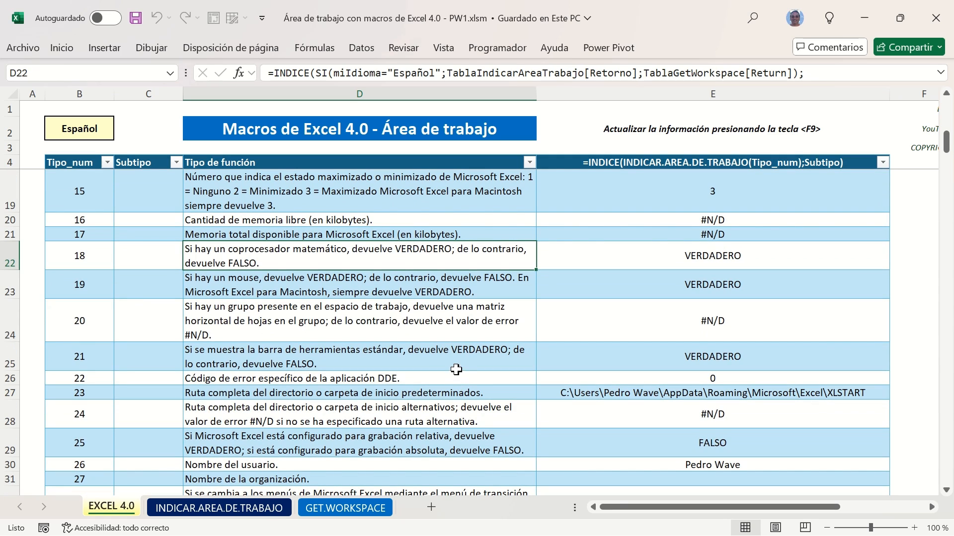
left_click(456, 365)
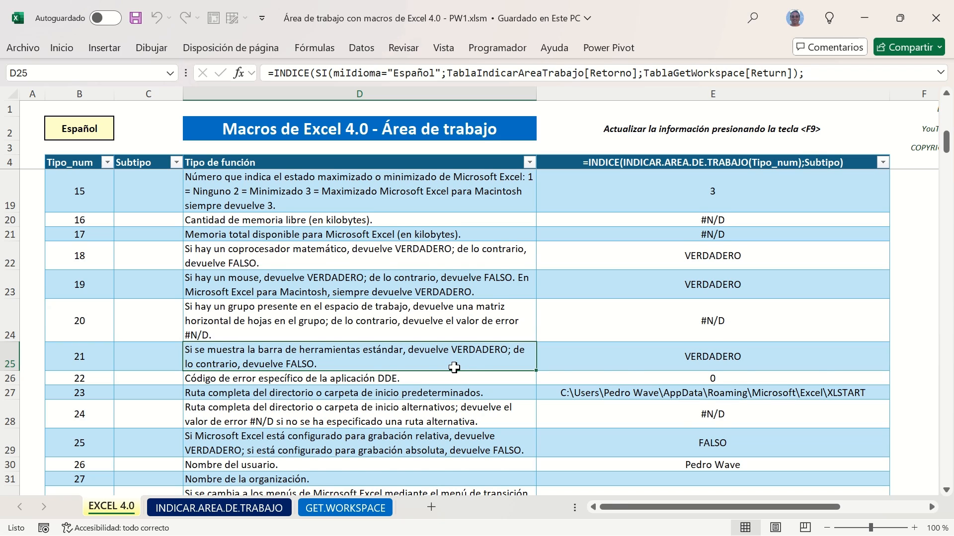
scroll(454, 368, "down", 1)
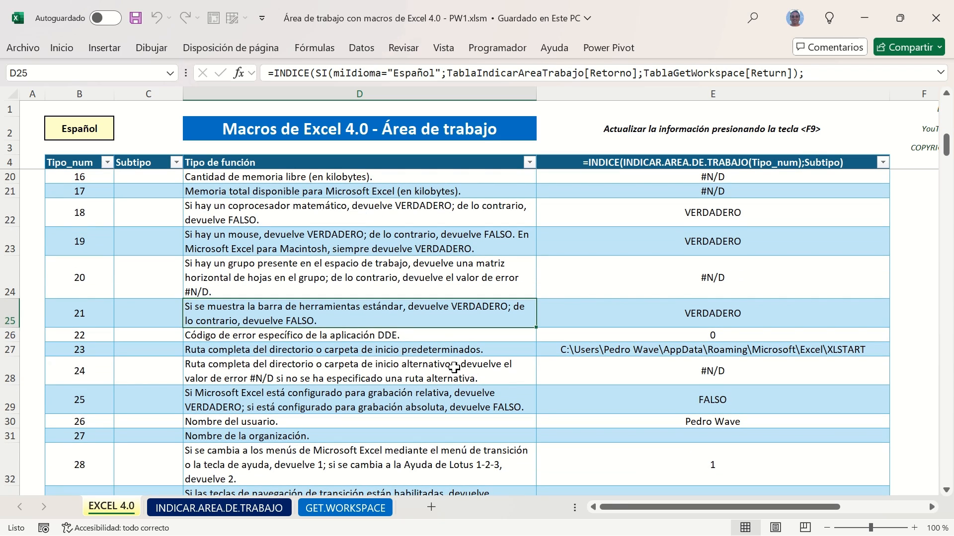
left_click(457, 354)
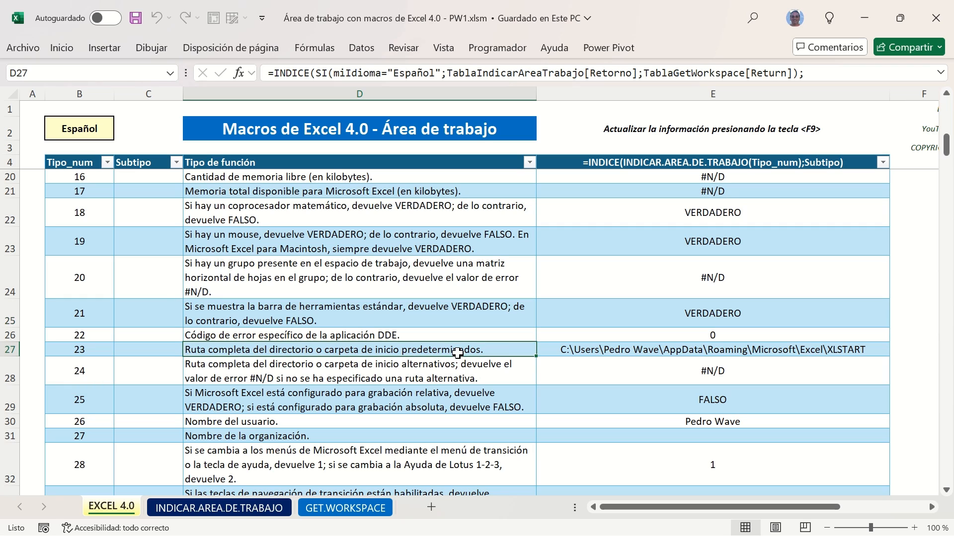
left_click(551, 352)
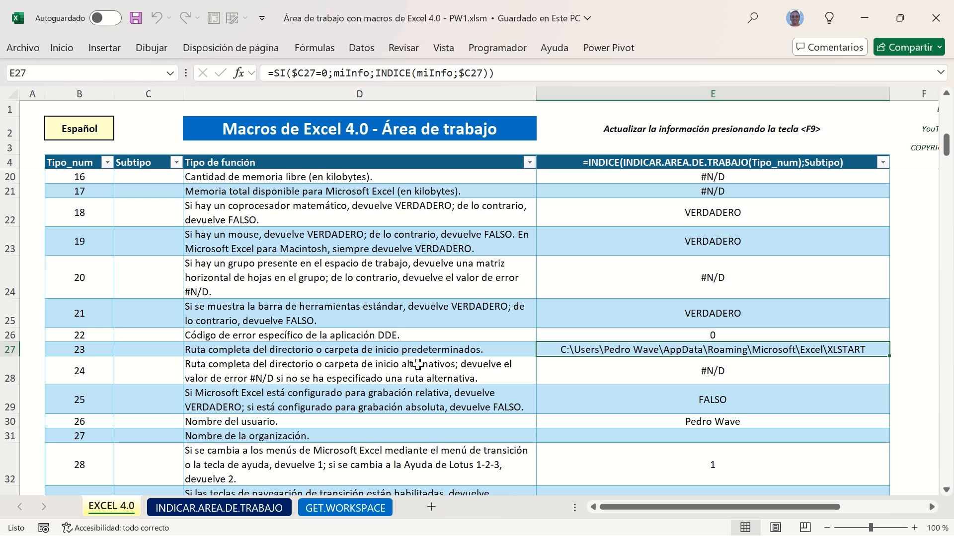
Review the function types from 24 to 34, including the subtypes of types 30, 33 and 34
scroll(417, 365, "down", 2)
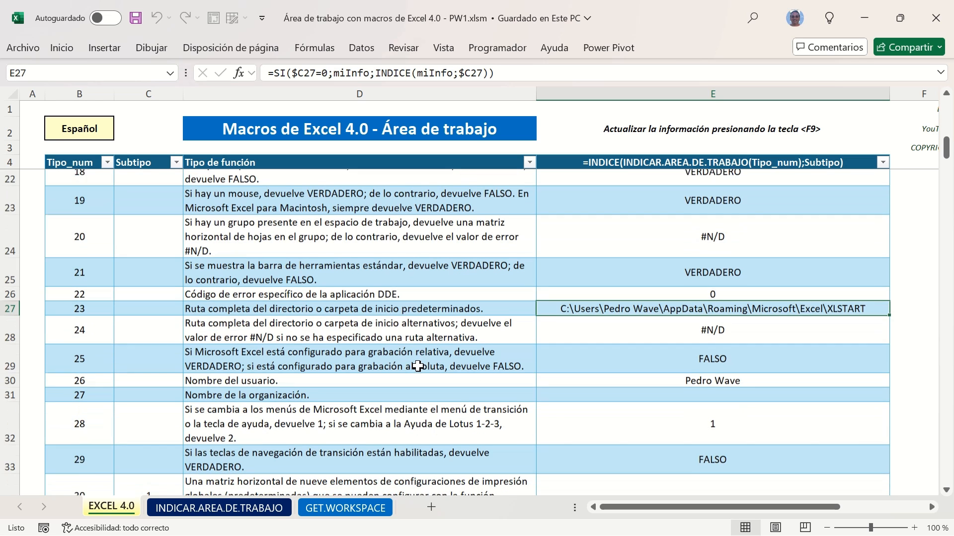
scroll(417, 366, "down", 4)
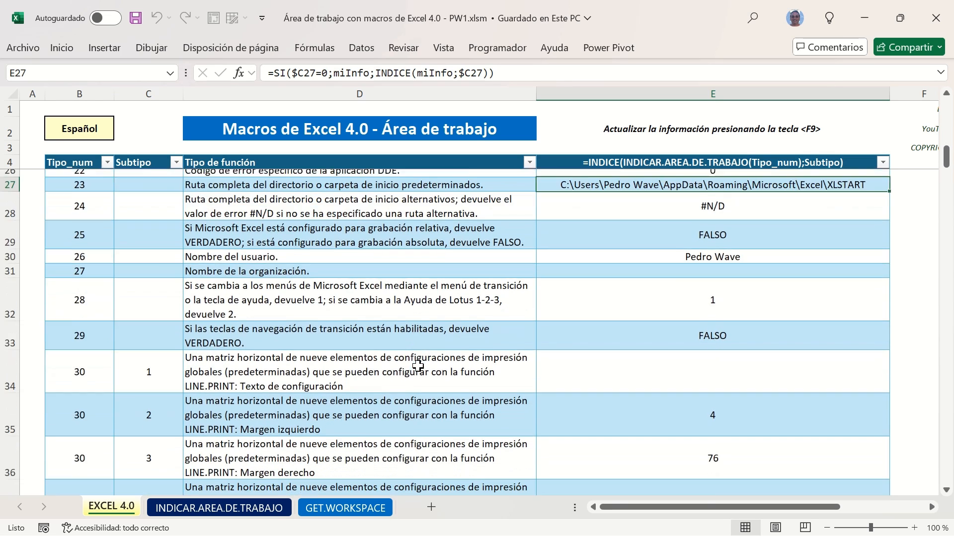
scroll(418, 366, "down", 4)
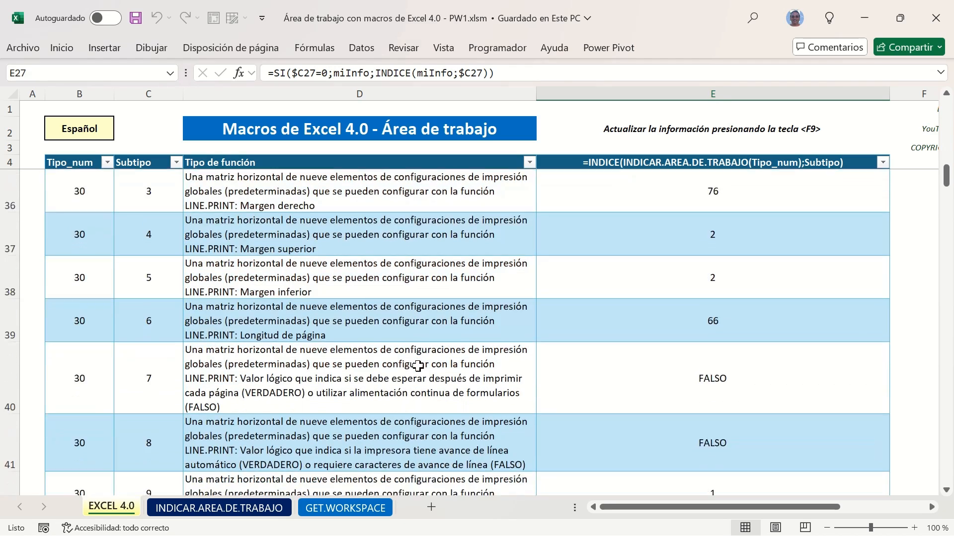
scroll(418, 366, "down", 3)
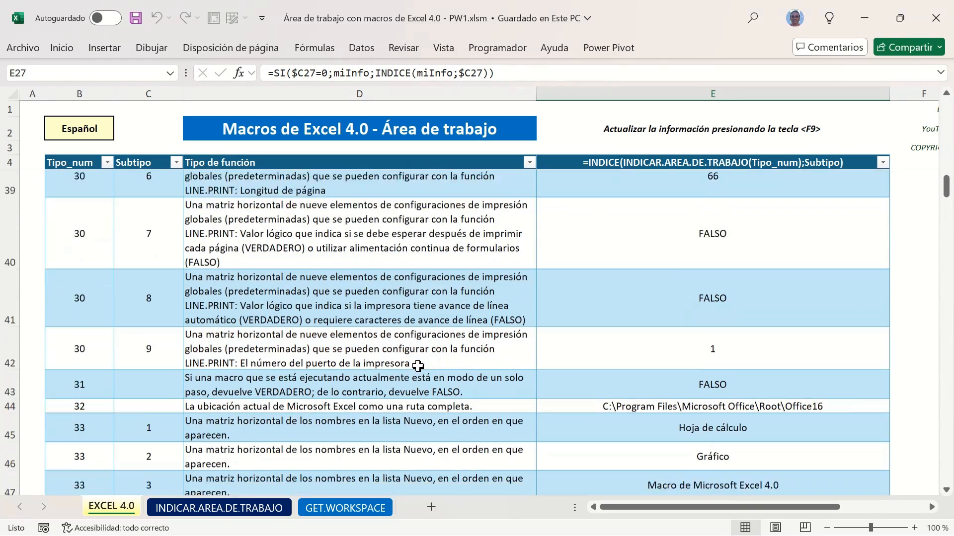
scroll(420, 366, "down", 2)
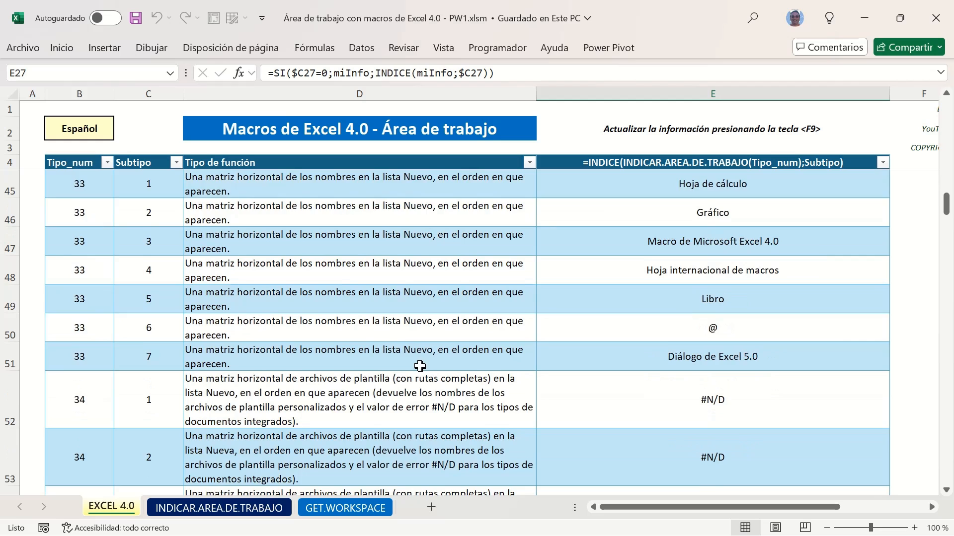
scroll(420, 366, "down", 1)
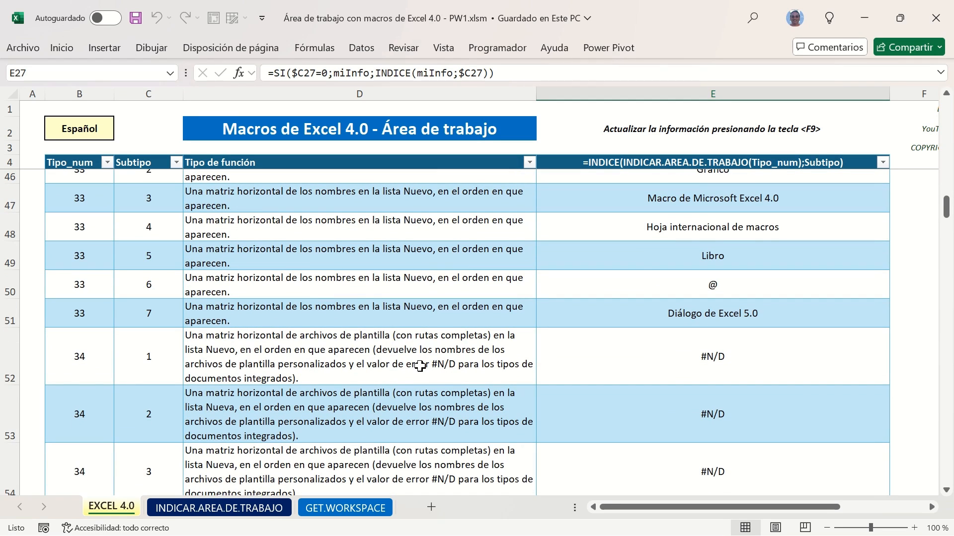
Examine the descriptions and result formulas of function type 37 for the country code subtypes 1 and 2
scroll(420, 366, "down", 7)
scroll(422, 366, "down", 4)
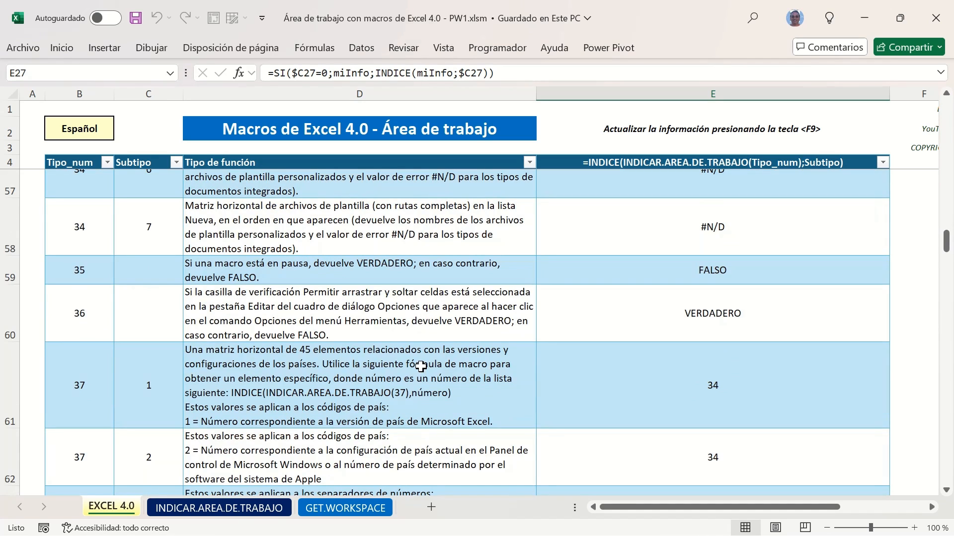
left_click(421, 366)
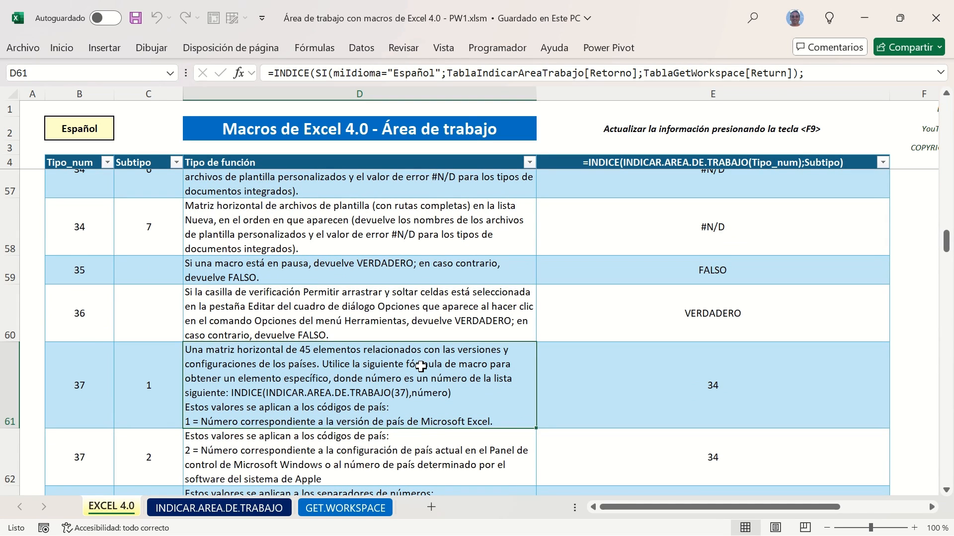
left_click(680, 391)
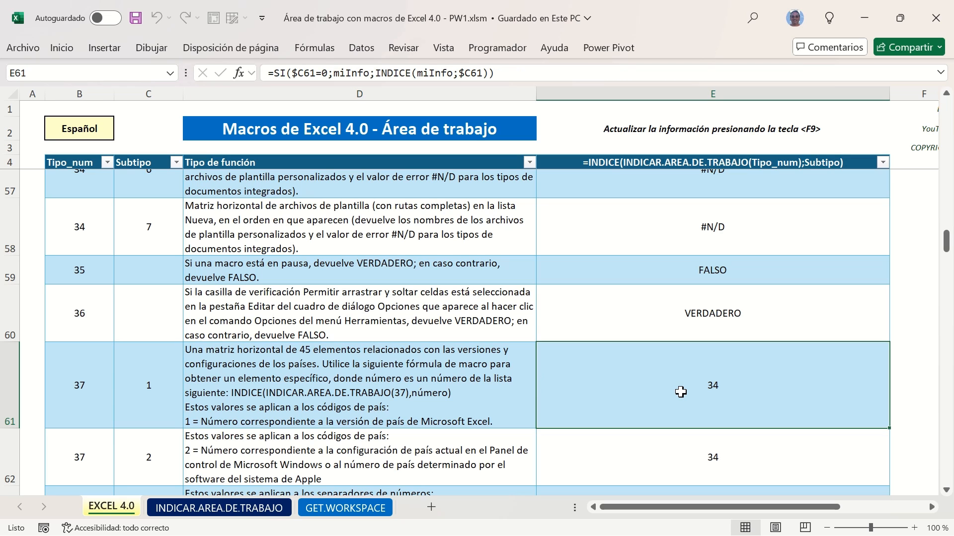
scroll(566, 411, "down", 1)
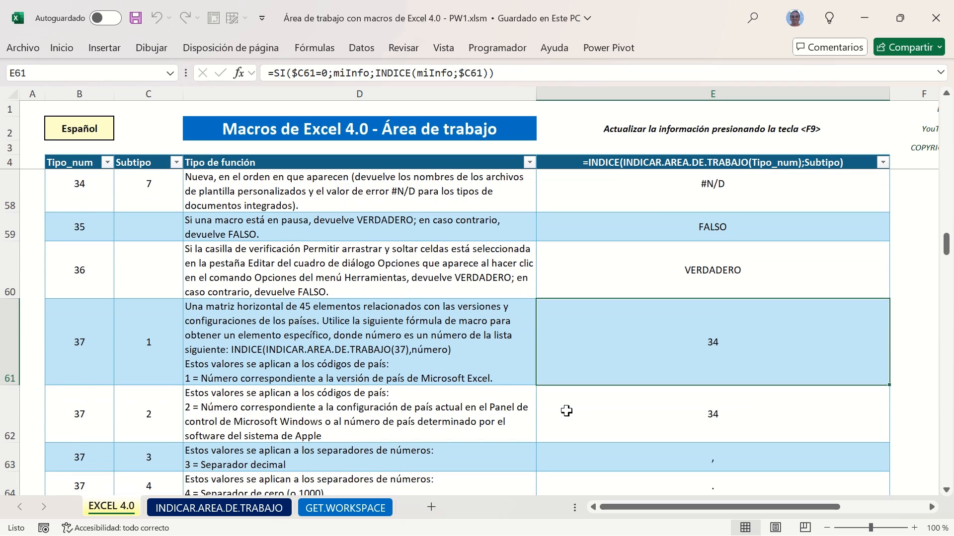
left_click(496, 422)
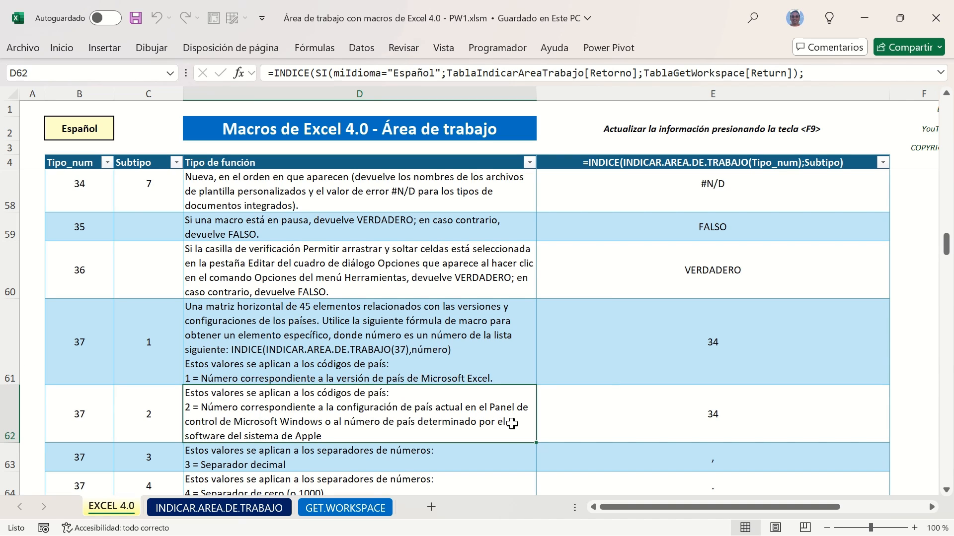
left_click(555, 428)
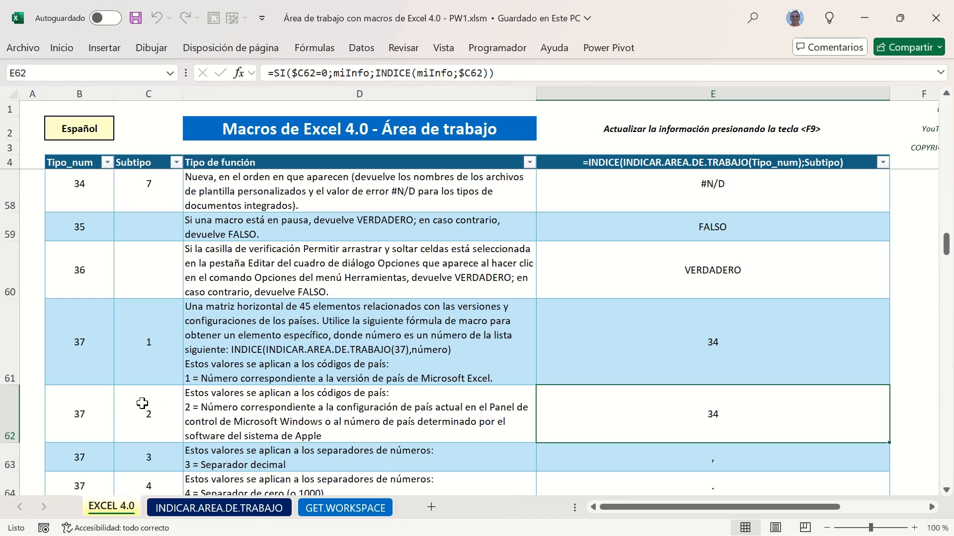
Compare the type number, subtype and result cells of the two type 37 country code rows
left_click(83, 416)
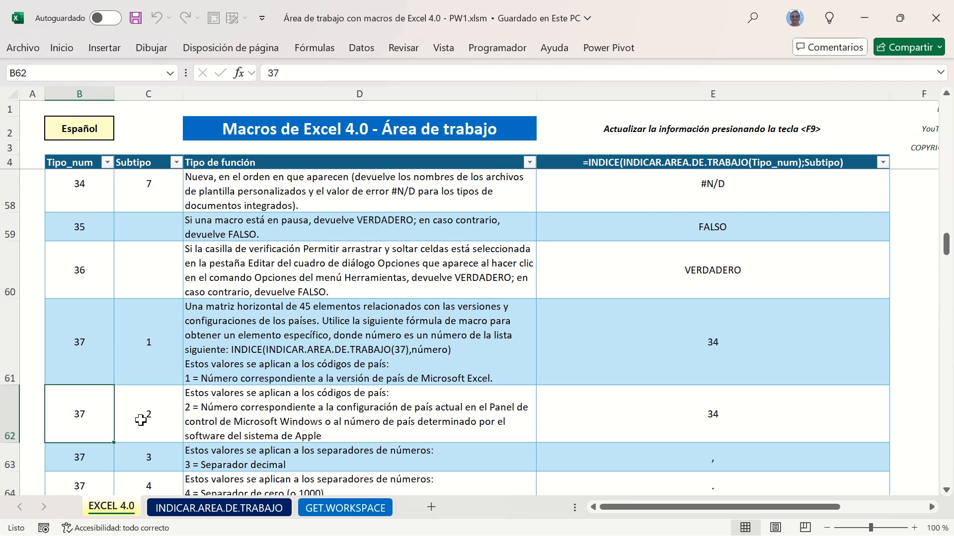
left_click(185, 335)
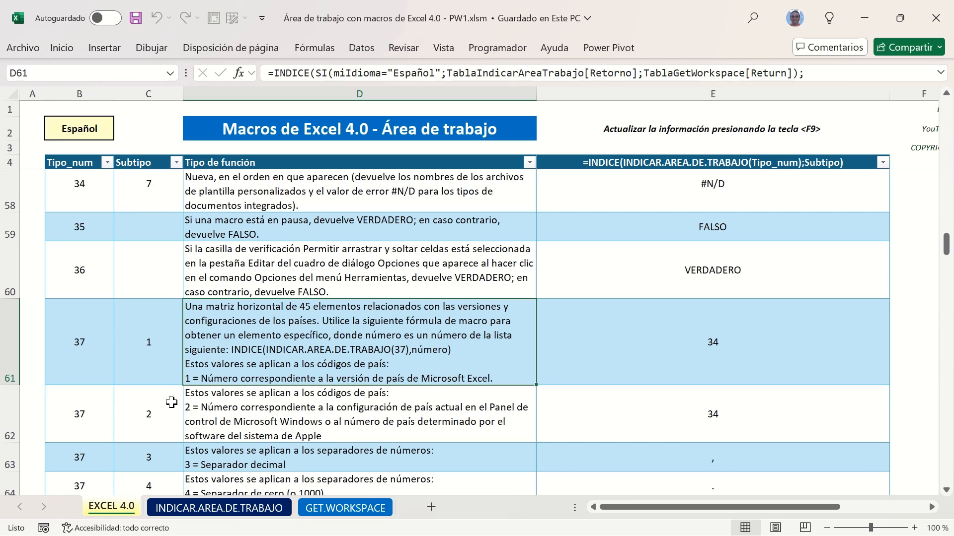
left_click(164, 358)
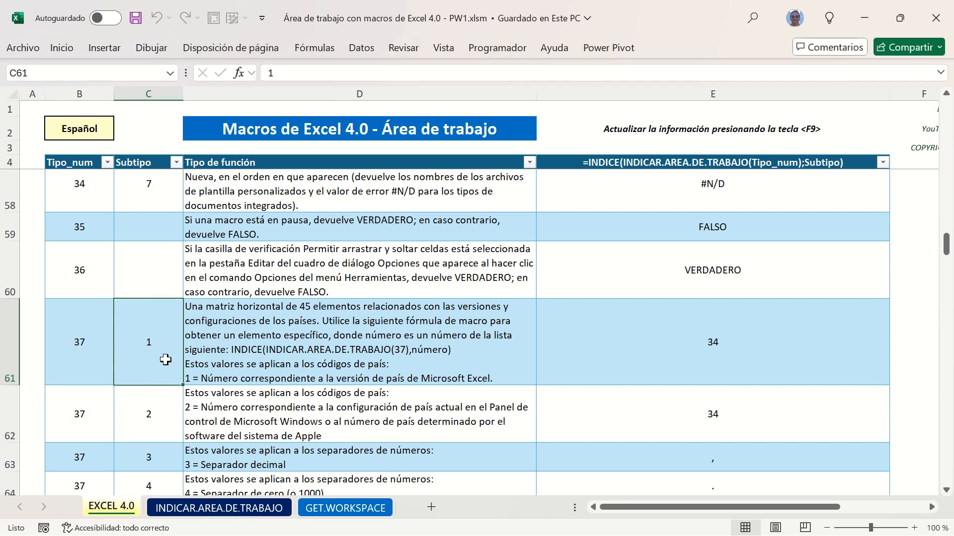
left_click(173, 417)
left_click(577, 418)
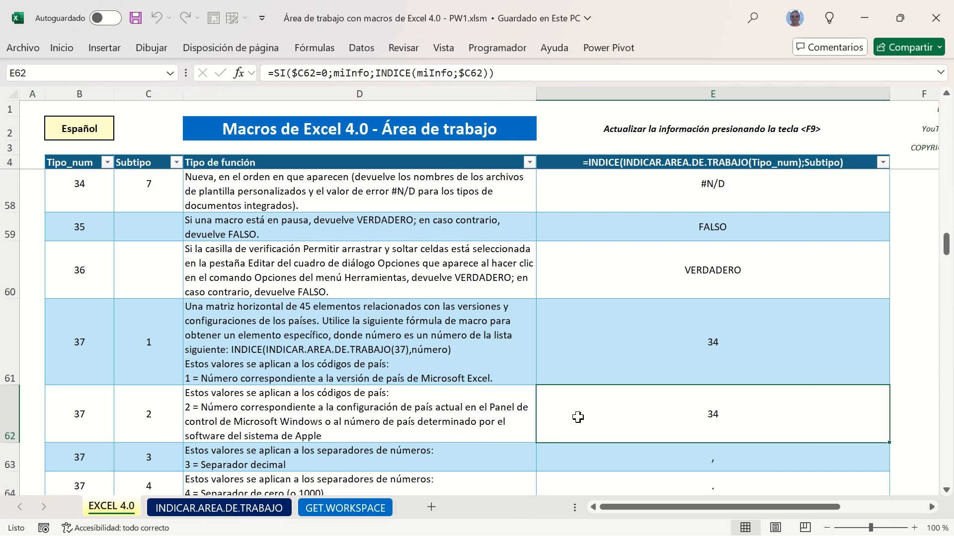
left_click(587, 374)
left_click(591, 399)
Review the type 37 subtypes for number separators, F1C1 reference characters, matrix characters and format code symbols
scroll(507, 407, "down", 2)
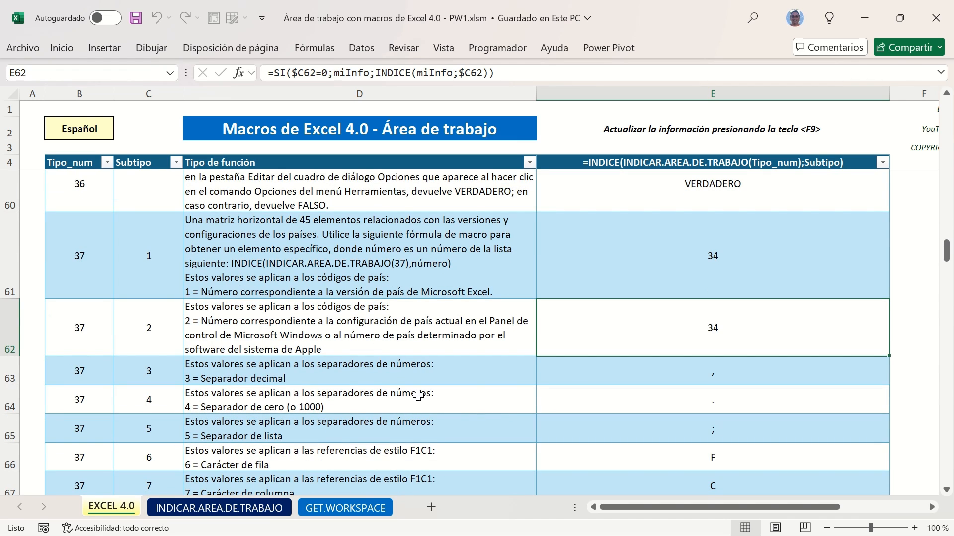
left_click(580, 374)
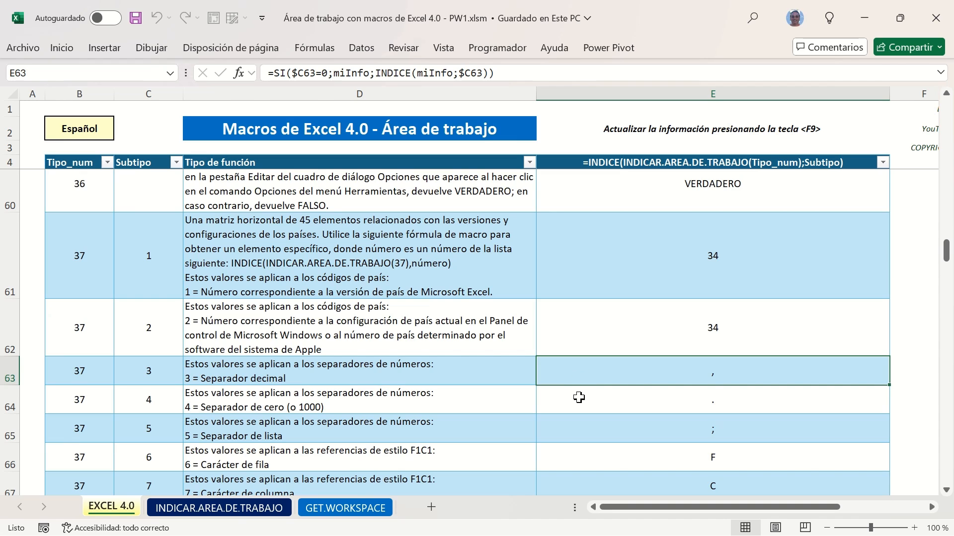
left_click(579, 398)
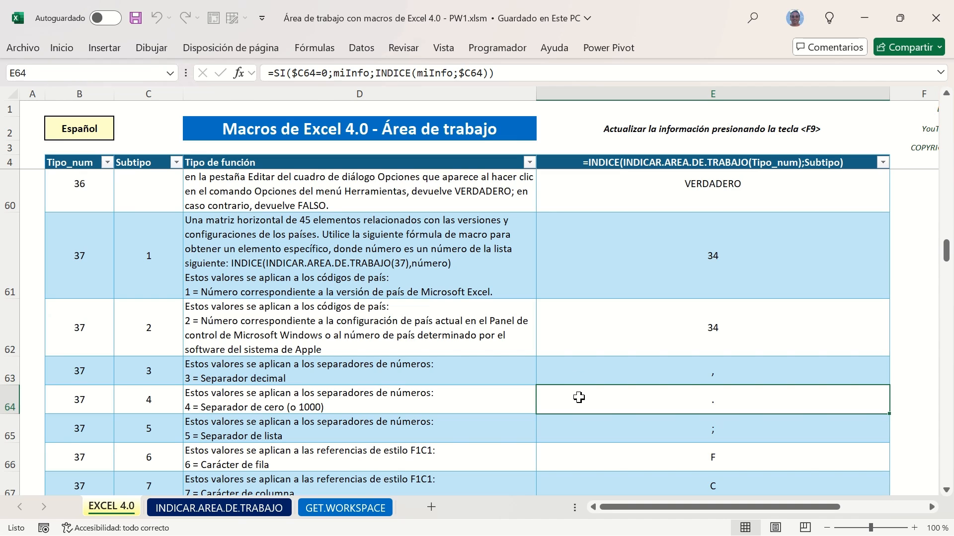
left_click(582, 429)
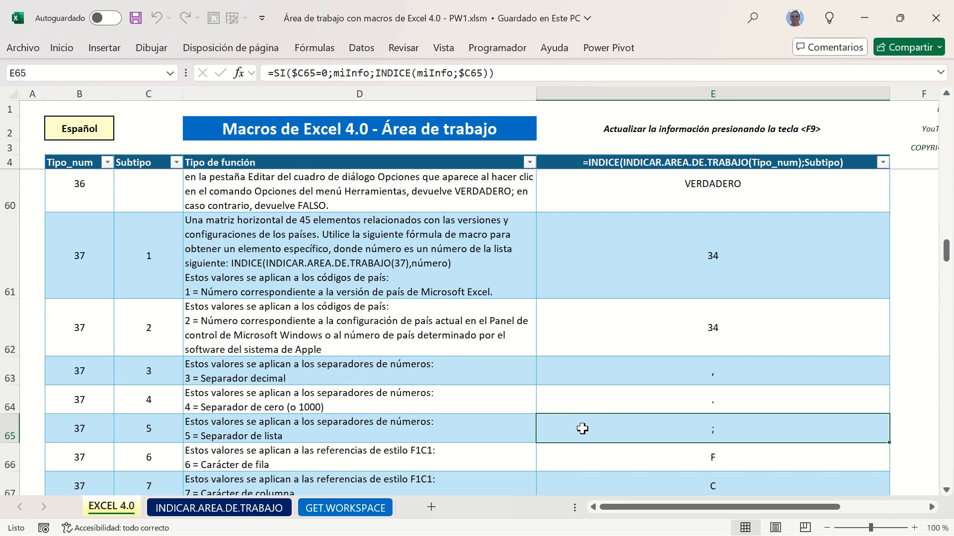
scroll(584, 419, "down", 5)
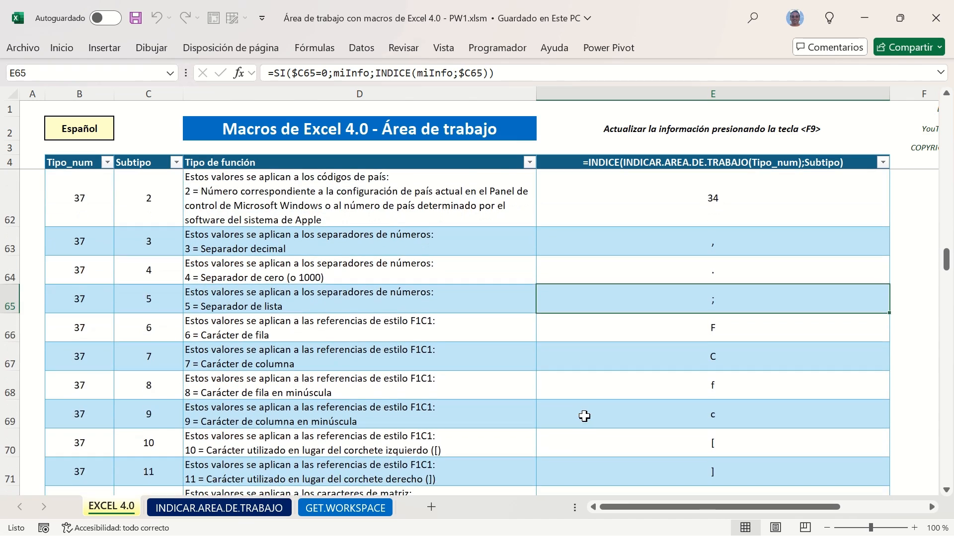
scroll(585, 414, "down", 6)
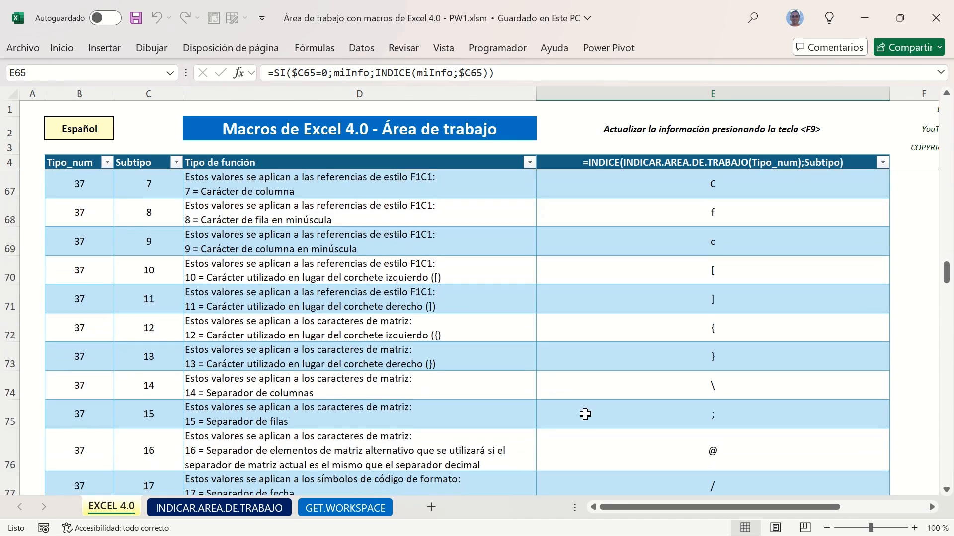
scroll(585, 414, "down", 2)
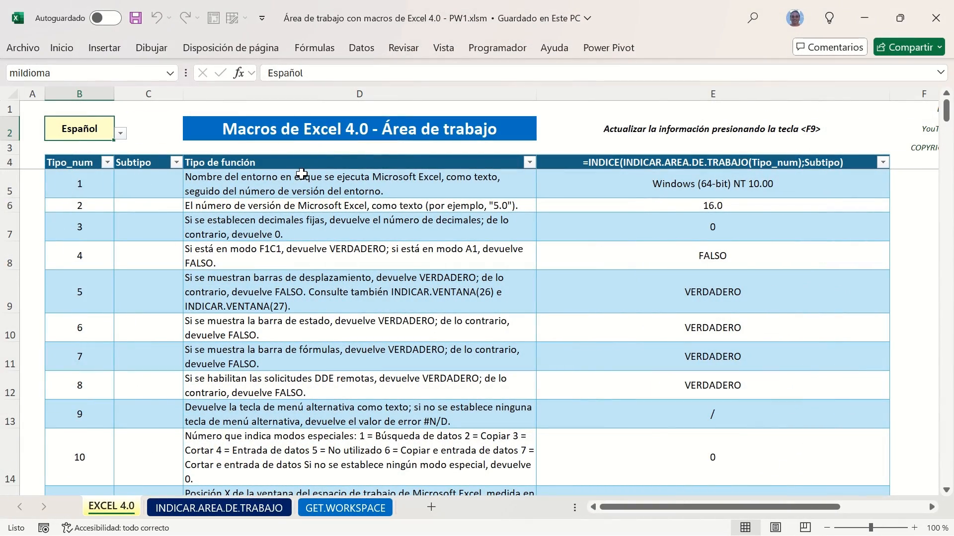
Select the result cell of function type 1 and unprotect the EXCEL 4.0 sheet
left_click(561, 185)
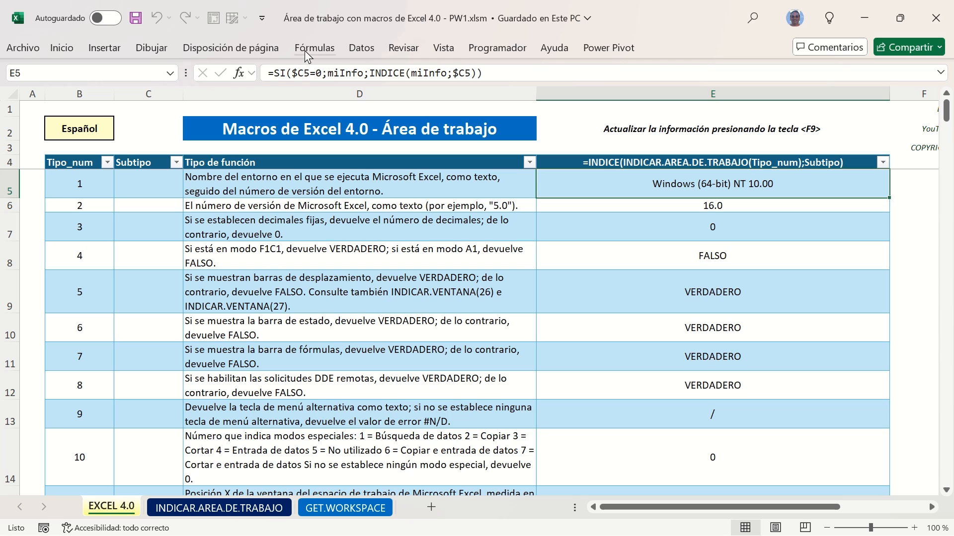
left_click(402, 49)
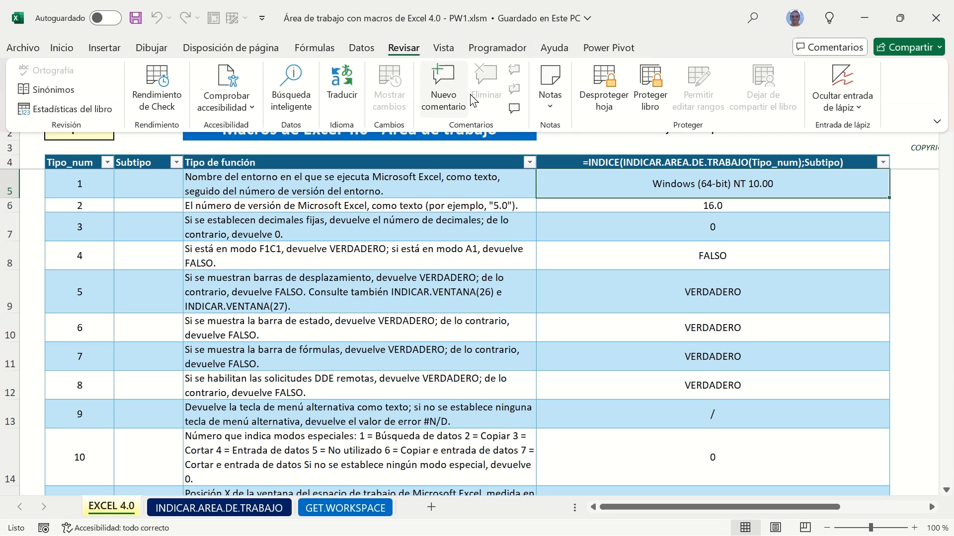
left_click(604, 97)
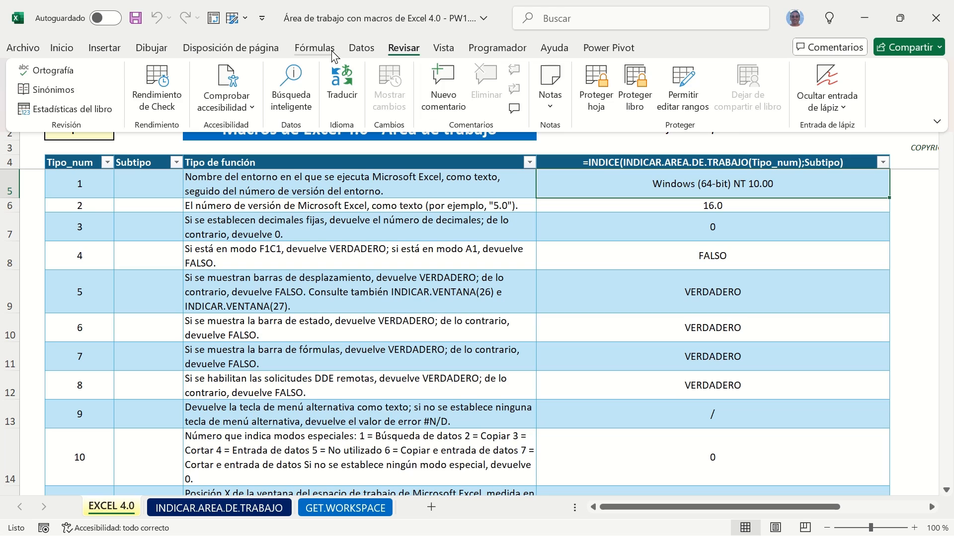
Inspect the formula behind the defined name miInfo in the Name Manager, leaving the definition as it is
left_click(314, 47)
left_click(440, 99)
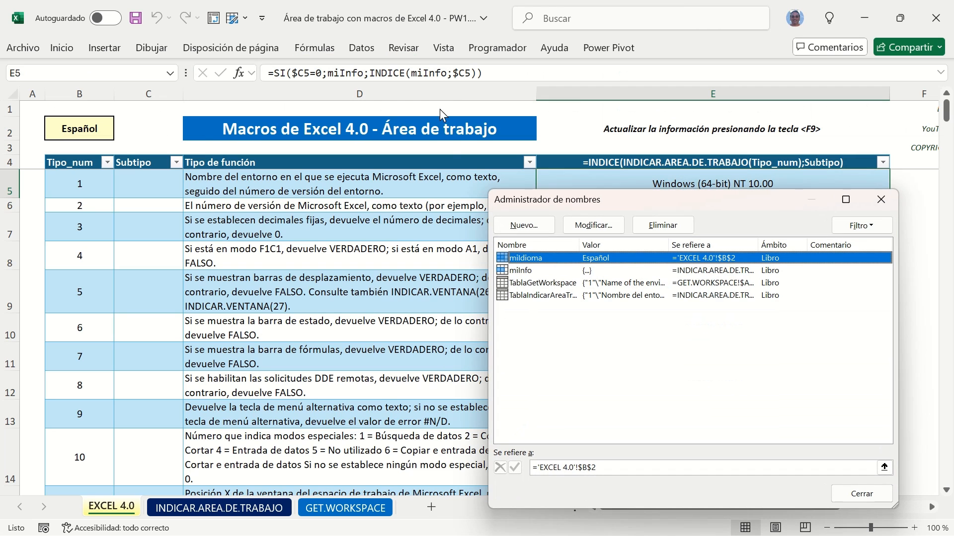
left_click(557, 270)
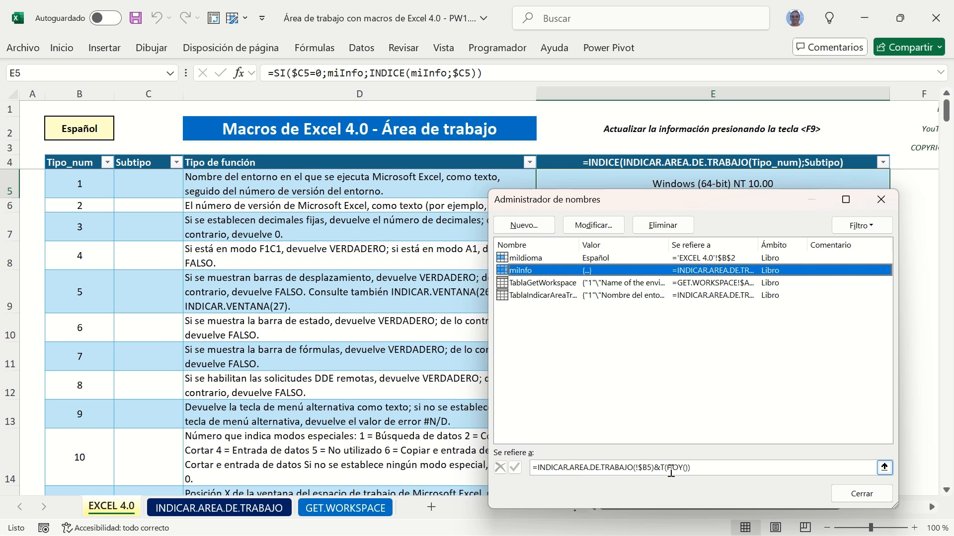
left_click_drag(694, 470, 531, 468)
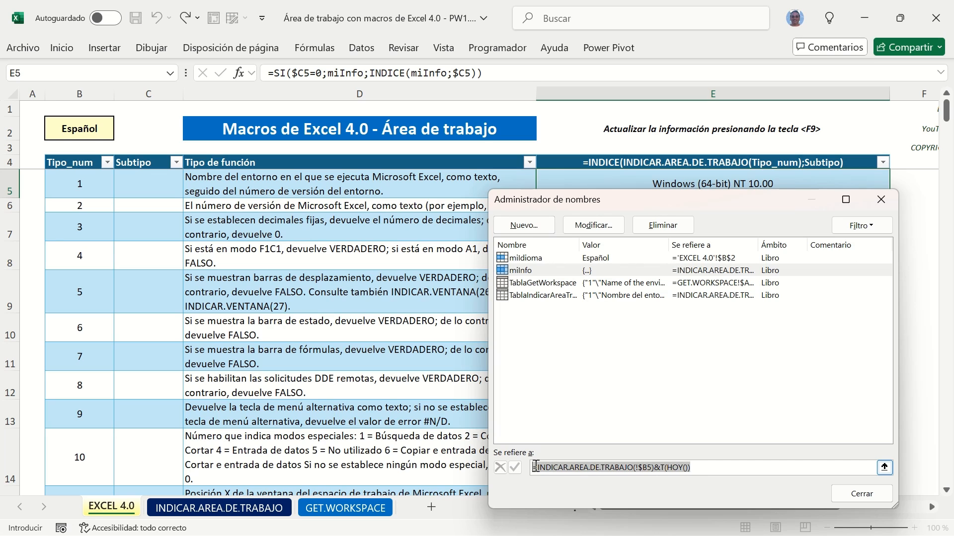
left_click(711, 472)
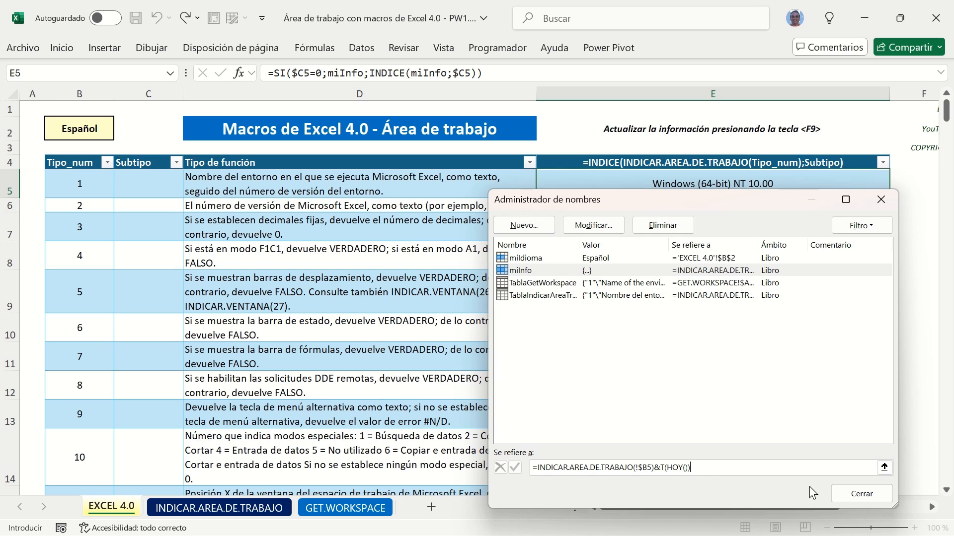
left_click(589, 276)
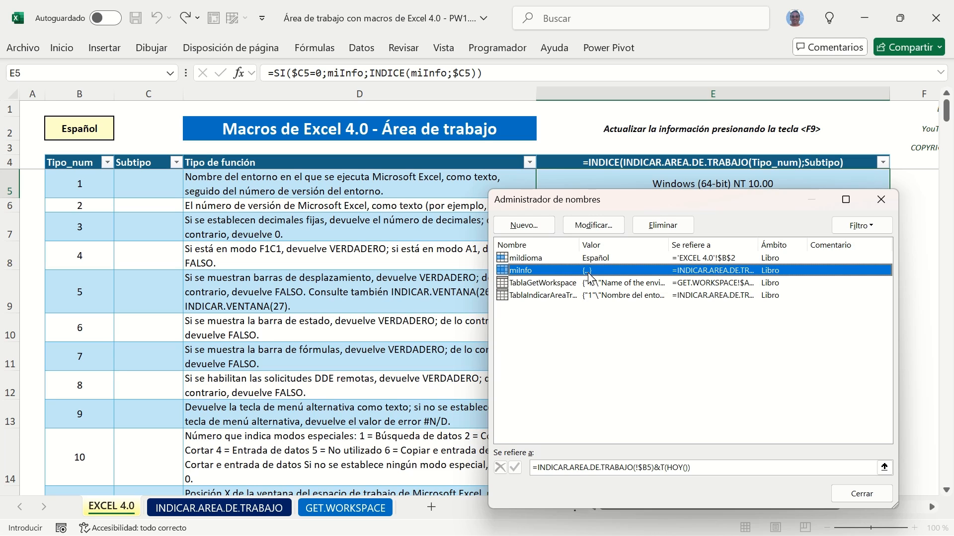
left_click(645, 463)
left_click(859, 493)
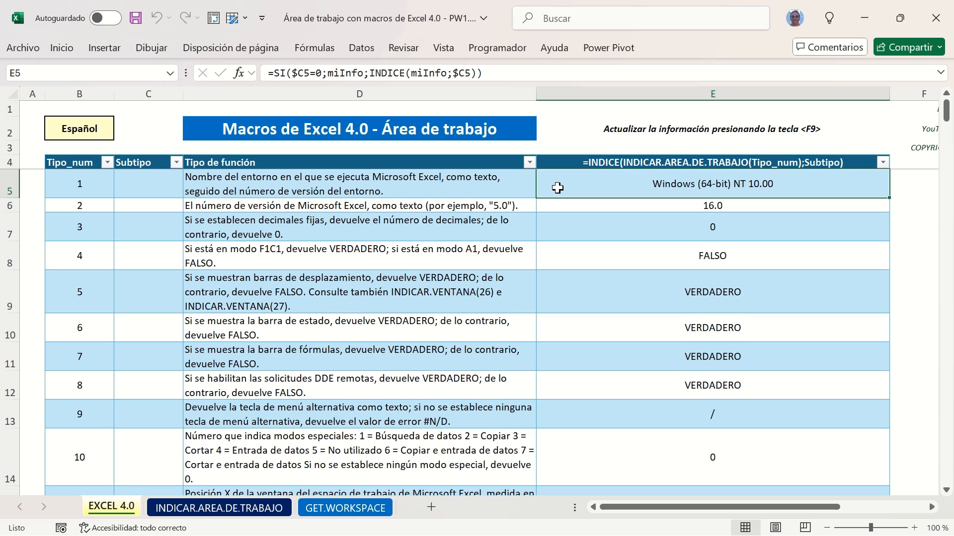
Examine the miInfo, INDICE and $C5 arguments of the SI formula in cell E5 without changing it
left_click(331, 76)
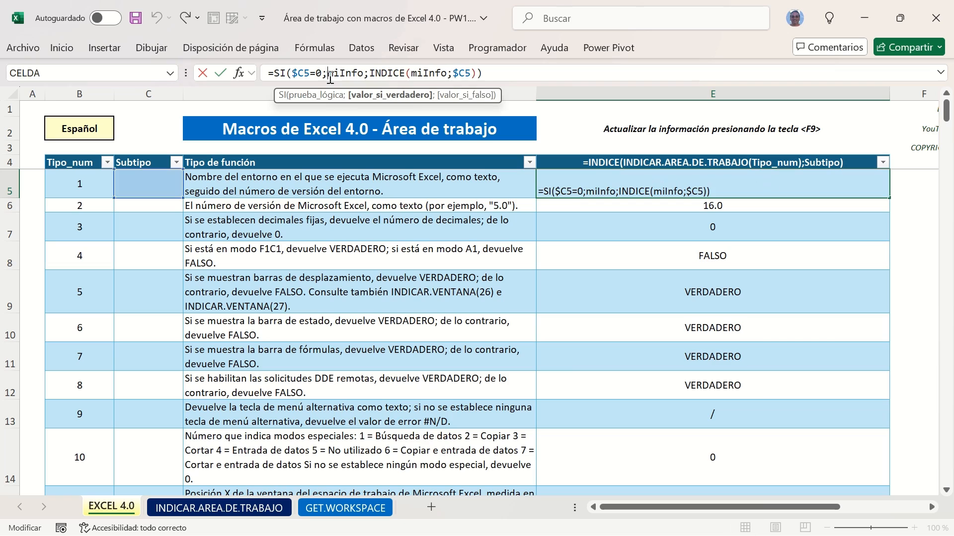
double_click(330, 75)
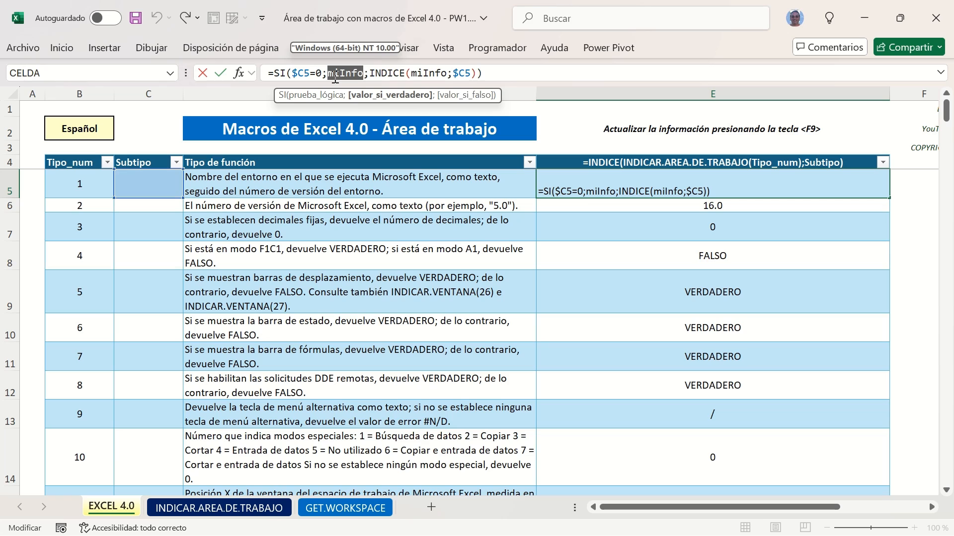
left_click(375, 73)
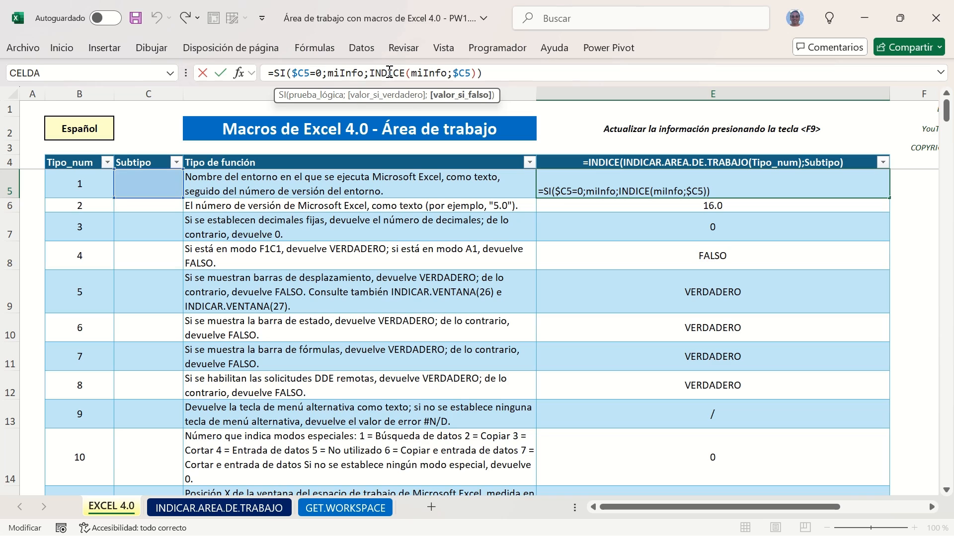
double_click(440, 73)
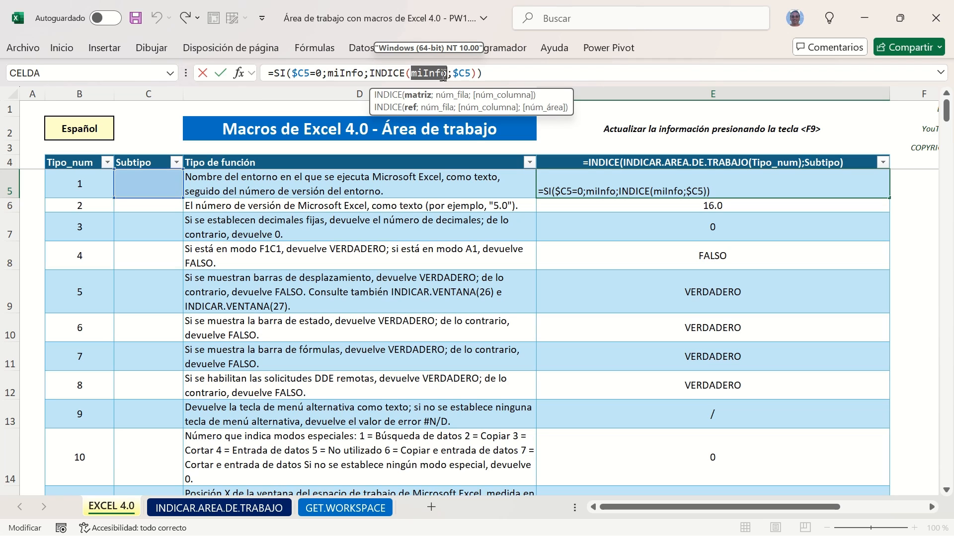
double_click(457, 74)
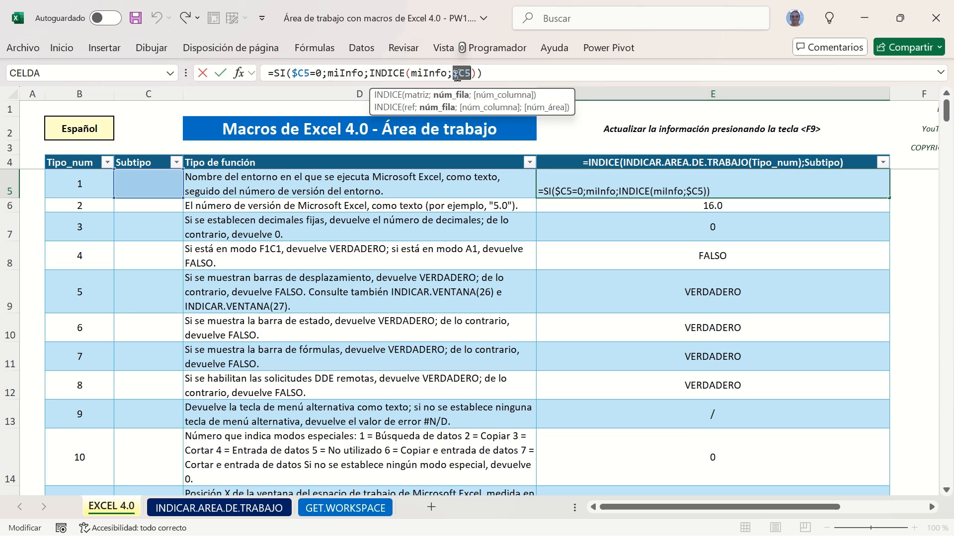
key("Escape")
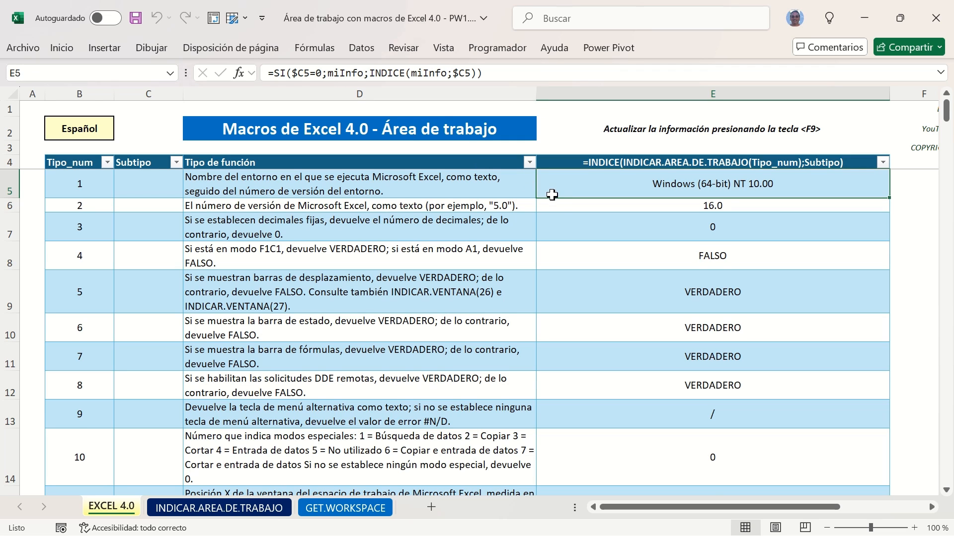
Examine the INDICE(miInfo;$C35) argument in the result formula of type 30, subtype 2, without changing the formula
scroll(557, 198, "down", 2)
scroll(557, 197, "down", 6)
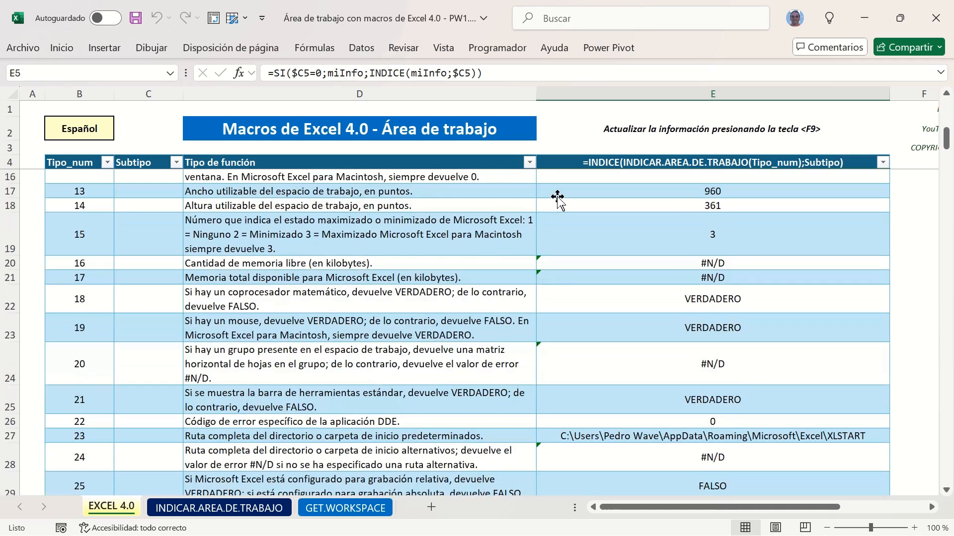
scroll(557, 196, "down", 2)
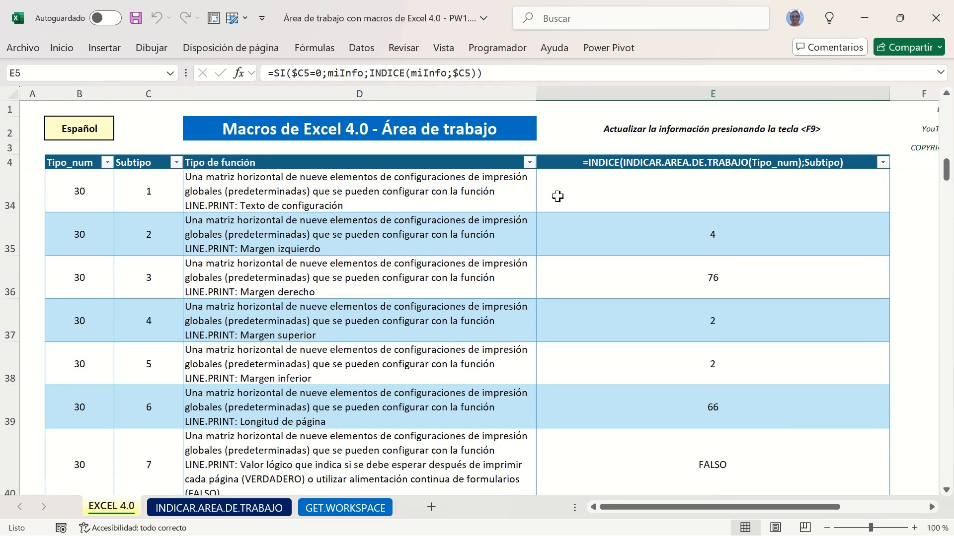
scroll(558, 197, "up", 1)
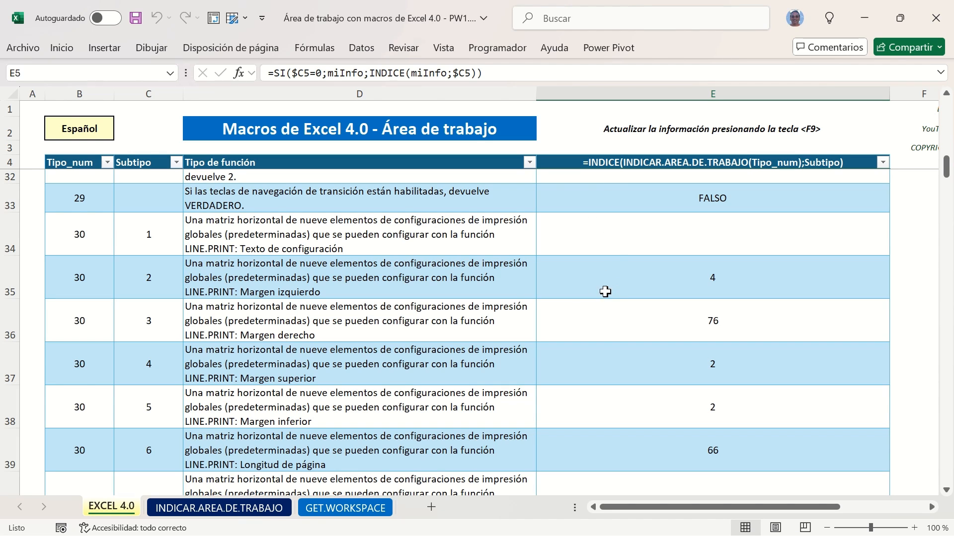
left_click(589, 294)
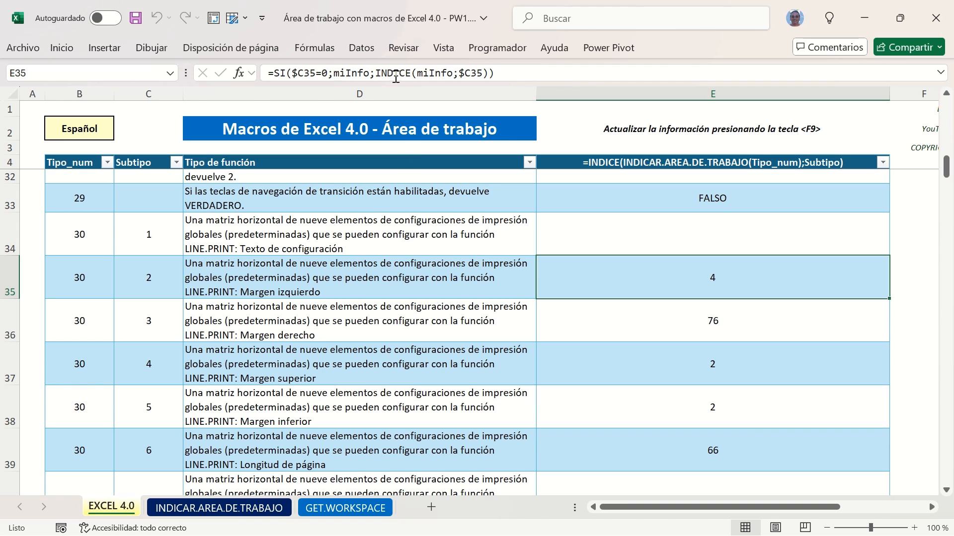
left_click_drag(376, 74, 490, 76)
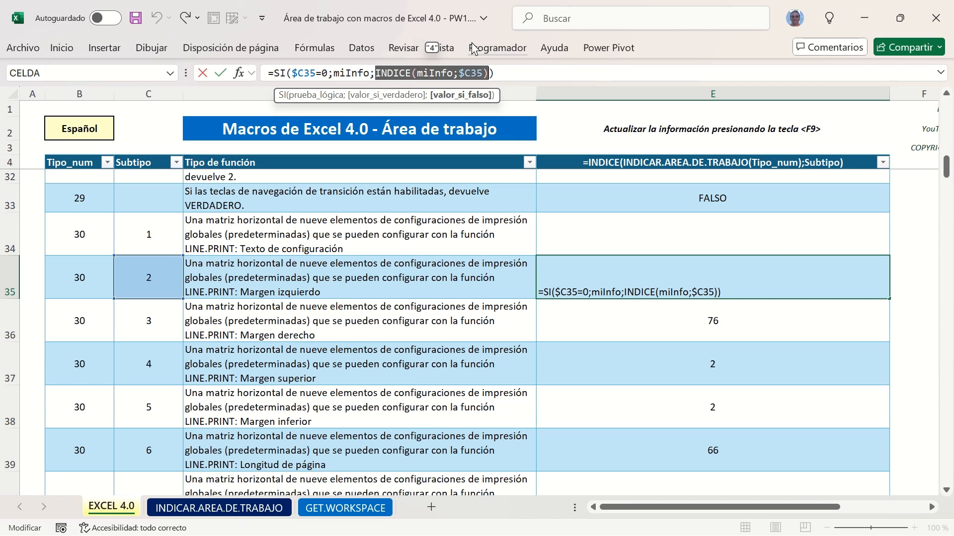
key("Escape")
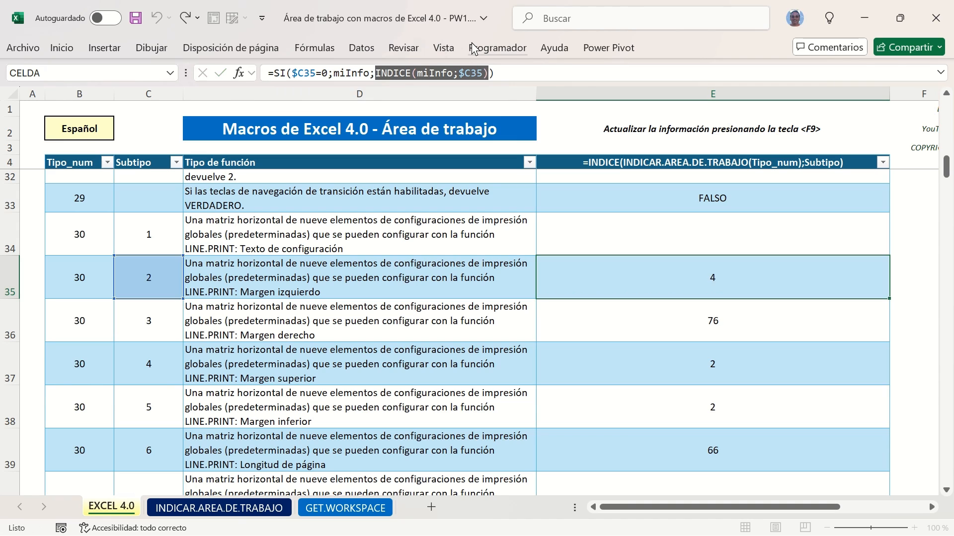
Examine the array behind miInfo in the result formula of type 37, subtype 1, and leave the formula as it is
scroll(492, 184, "down", 5)
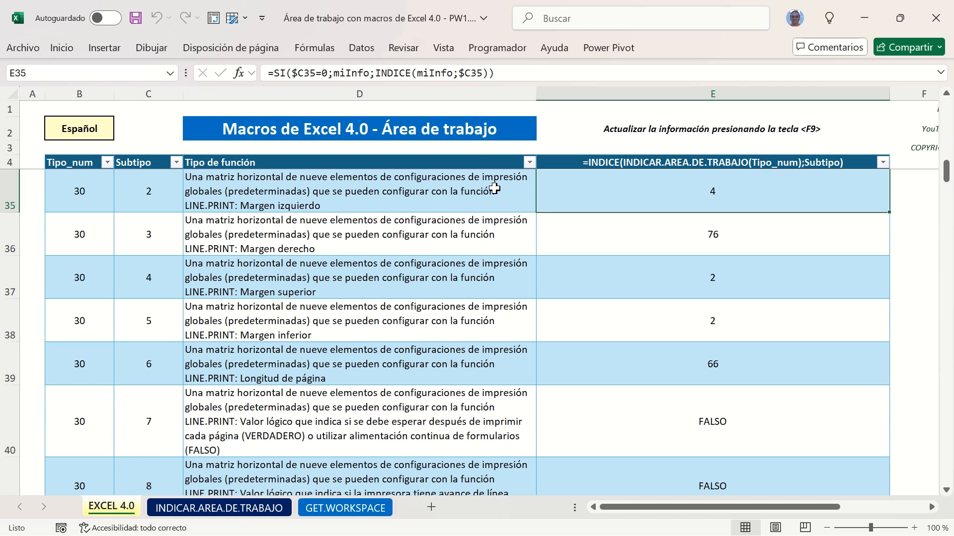
scroll(496, 192, "down", 8)
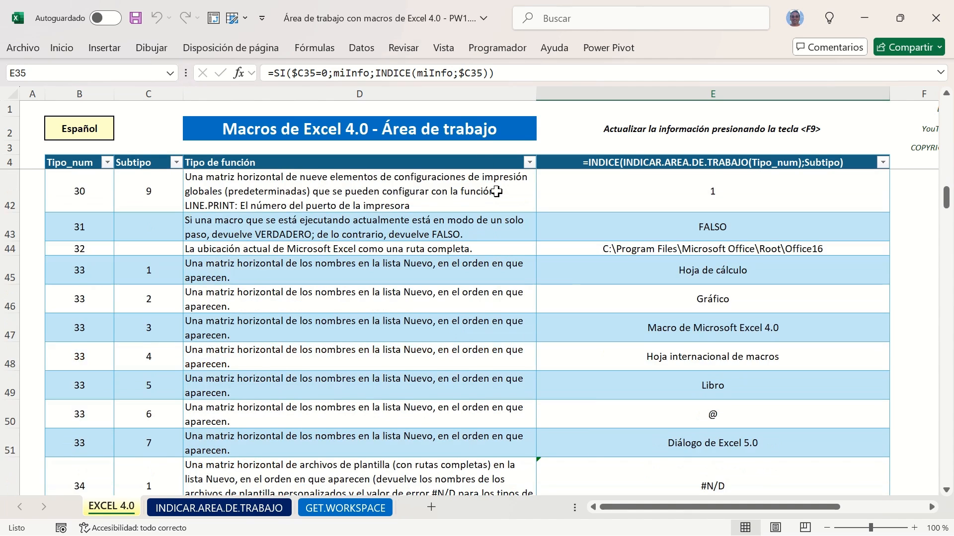
scroll(499, 192, "down", 6)
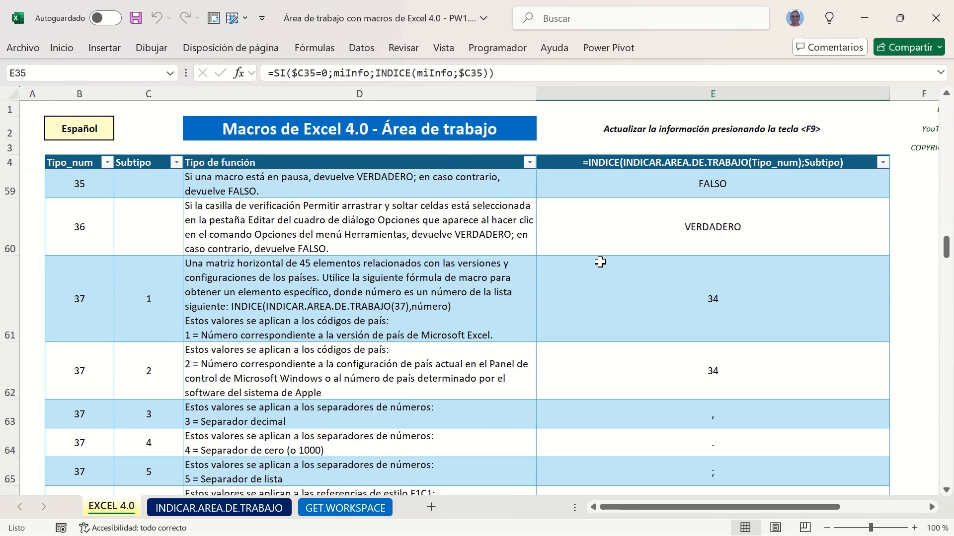
left_click(610, 281)
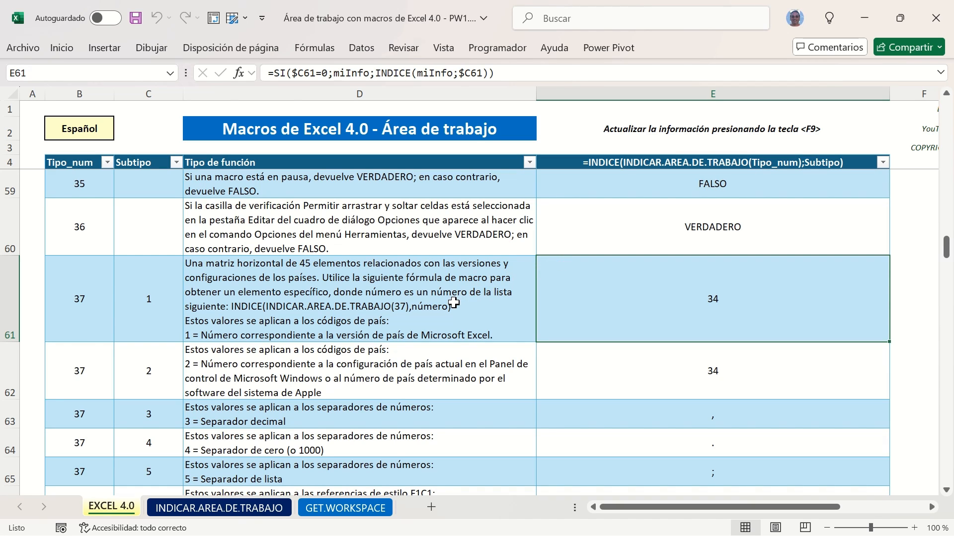
left_click(428, 73)
double_click(428, 73)
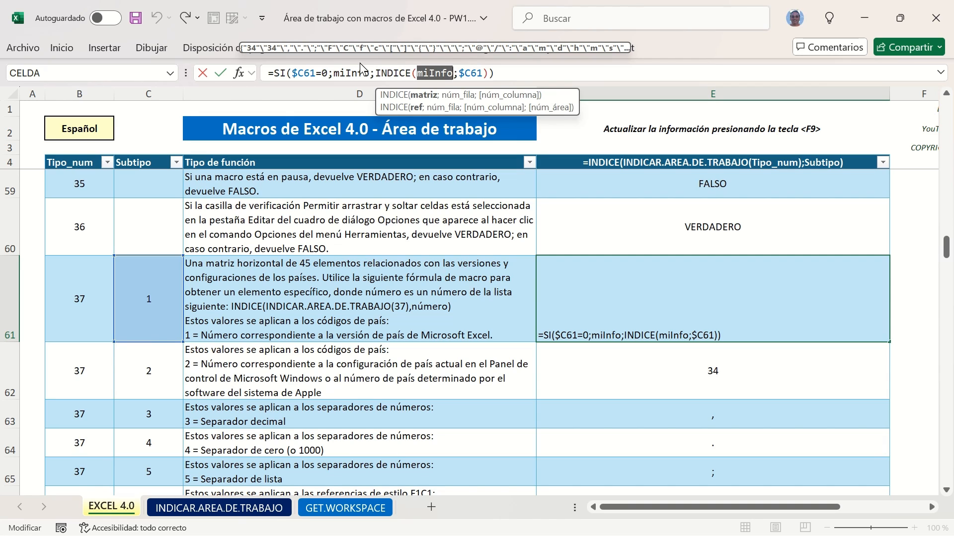
key("Escape")
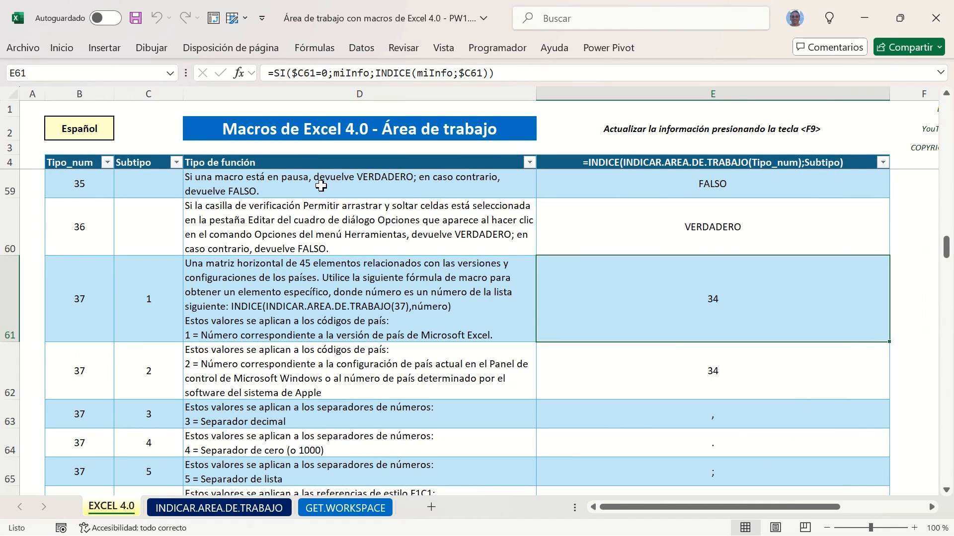
Go back to the start of the table and check the result, Tipo_num and Subtipo cells of function type 1
key("ctrl+Home")
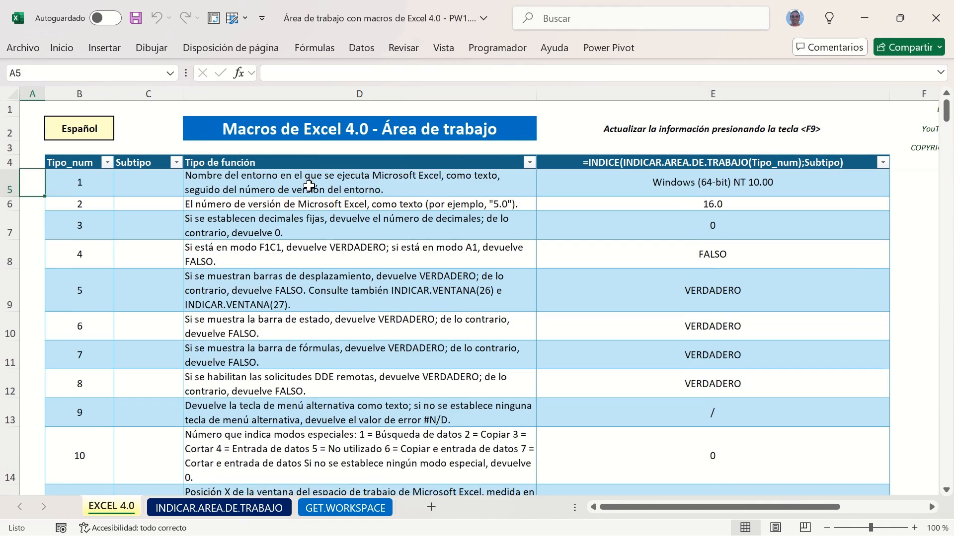
left_click(619, 188)
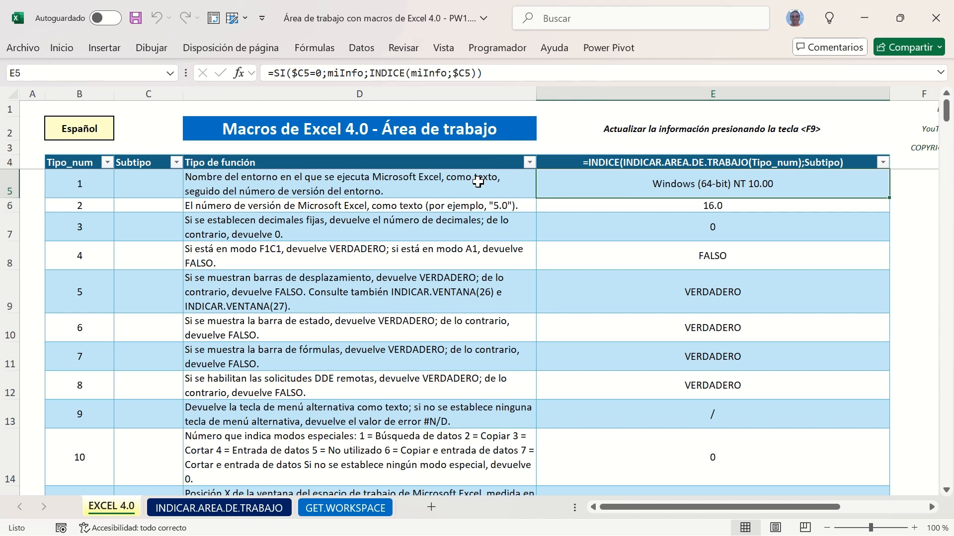
left_click(105, 191)
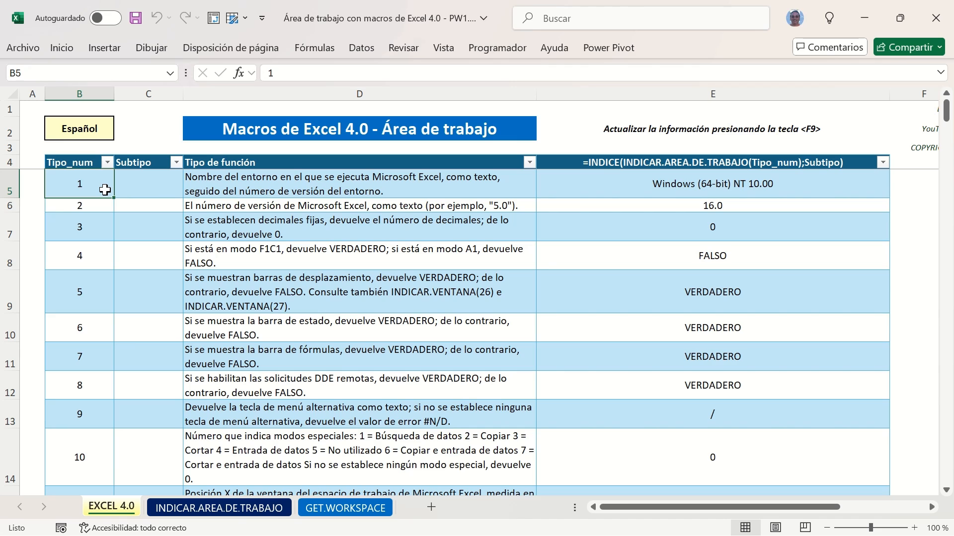
left_click(137, 190)
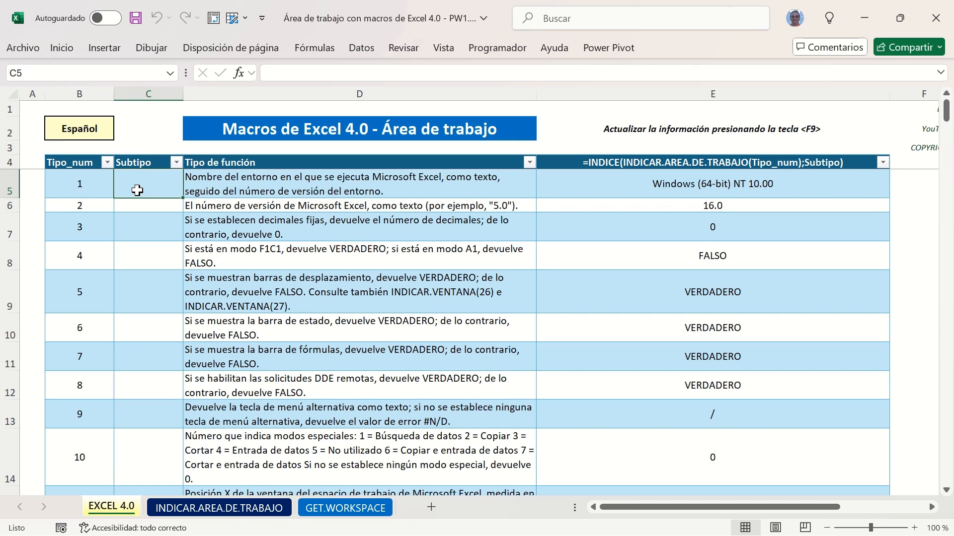
Show the full formula of cell D5 and examine its TablaIndicarAreaTrabajo[Retorno] and TablaGetWorkspace[Return] arguments
left_click(193, 186)
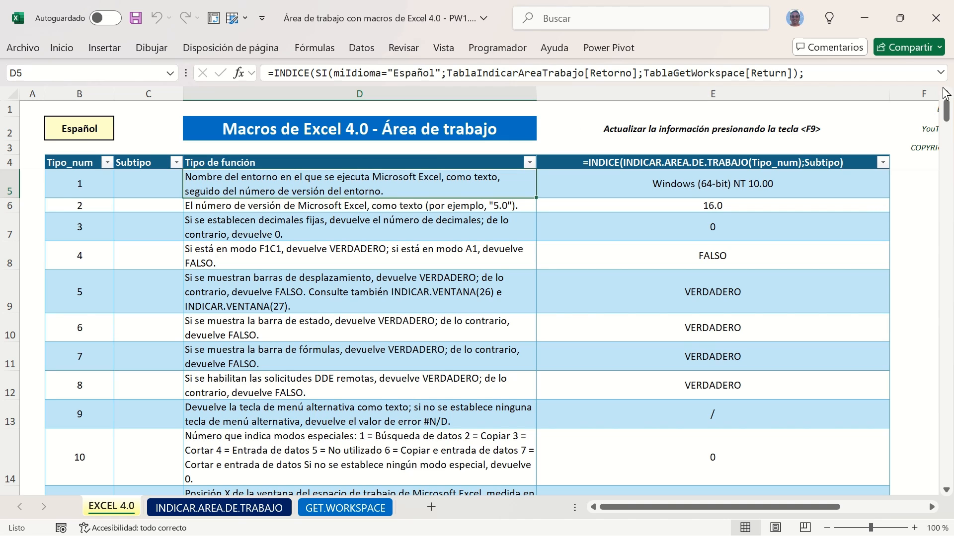
left_click(940, 73)
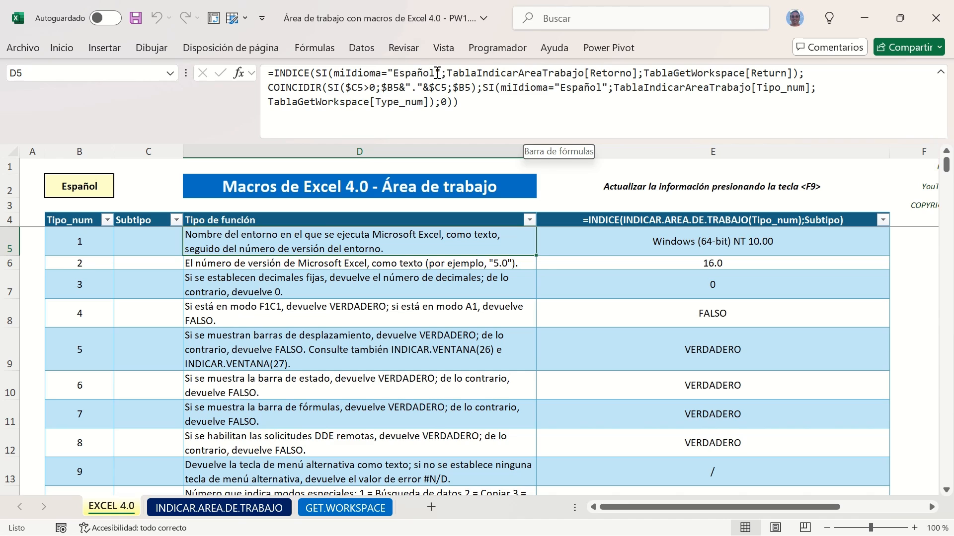
left_click_drag(447, 73, 637, 77)
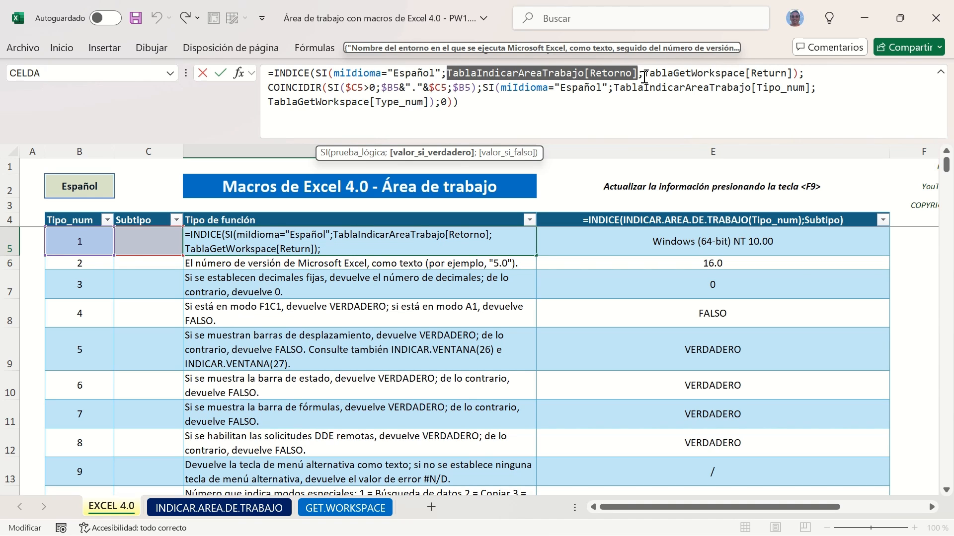
left_click_drag(644, 75, 759, 77)
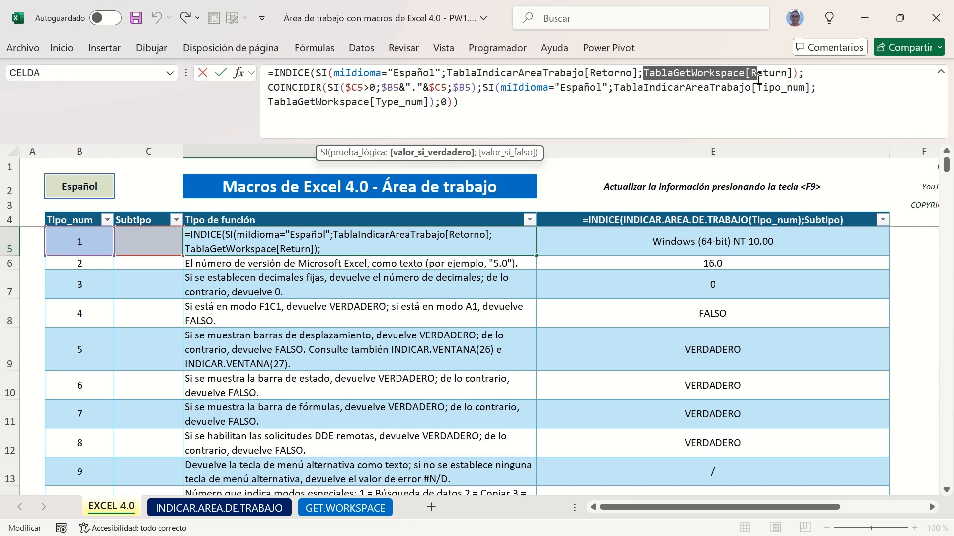
left_click_drag(758, 77, 793, 77)
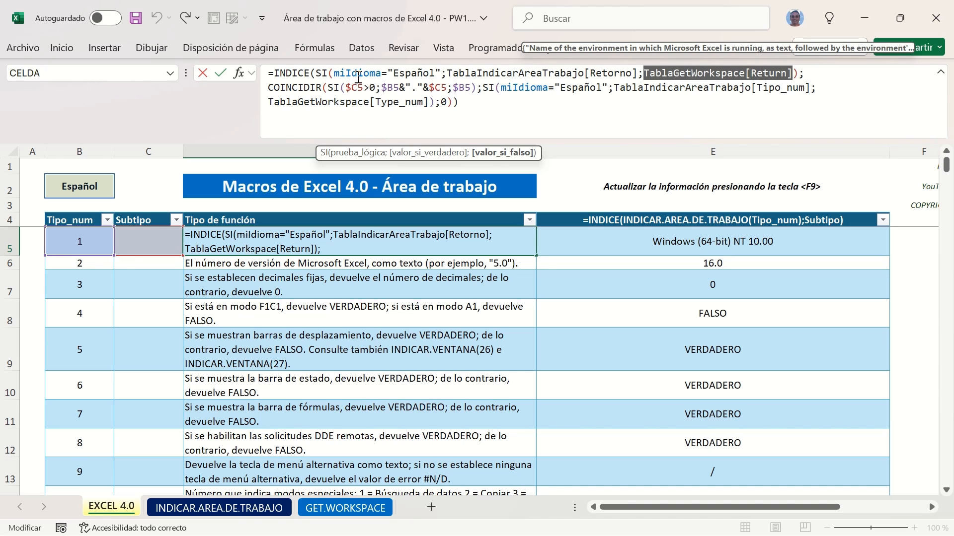
Examine the INDICE function and the COINCIDIR lookup value and Tipo_num/Type_num arrays in D5 without changing the formula
double_click(313, 73)
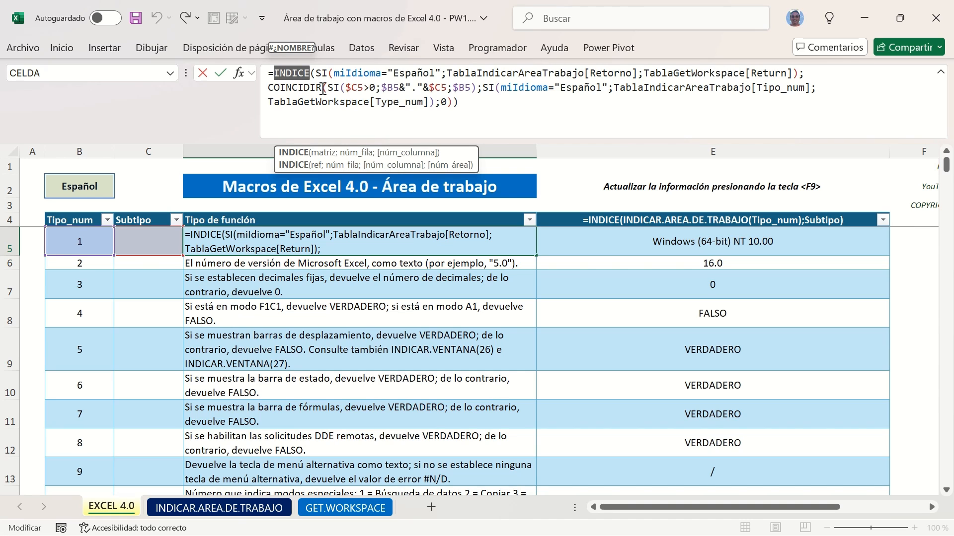
left_click_drag(328, 88, 478, 89)
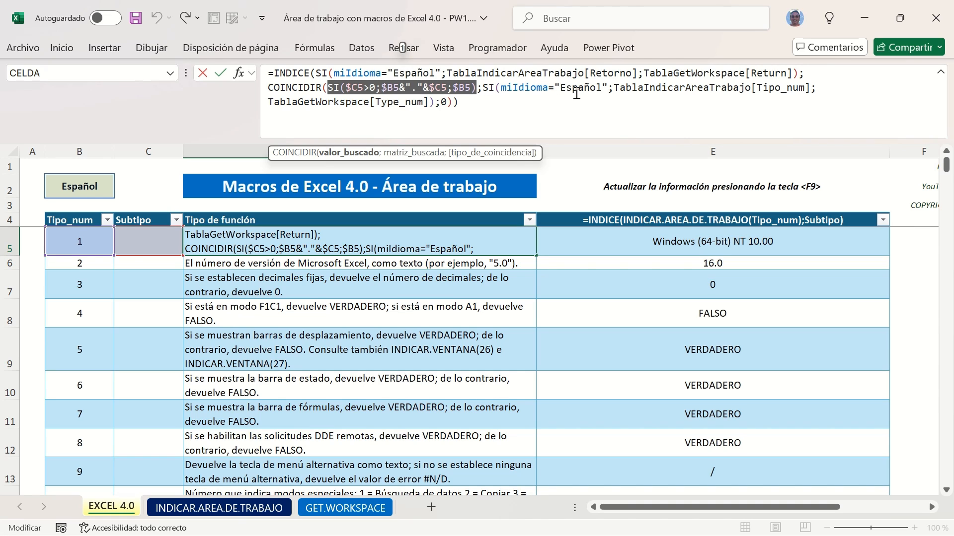
left_click(616, 90)
left_click_drag(615, 90, 811, 90)
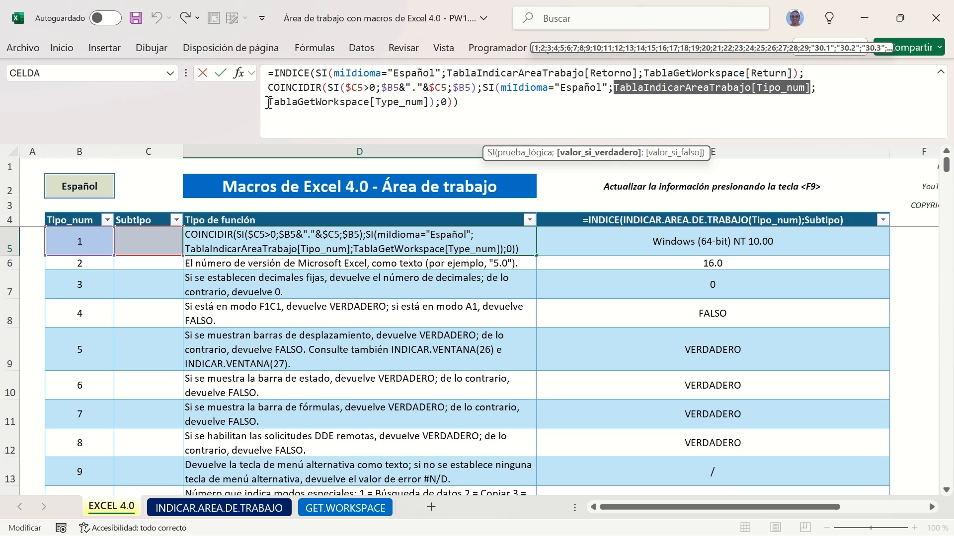
left_click_drag(269, 103, 435, 102)
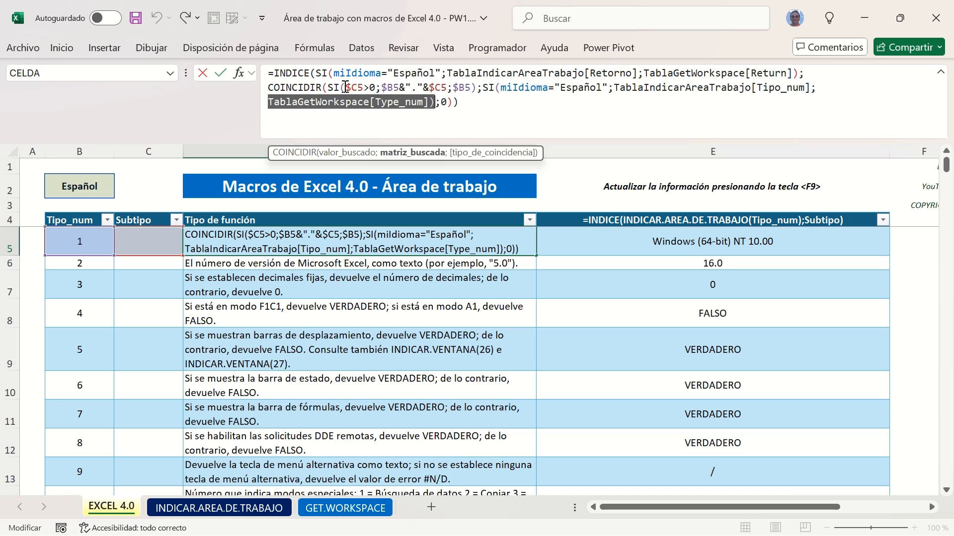
key("Escape")
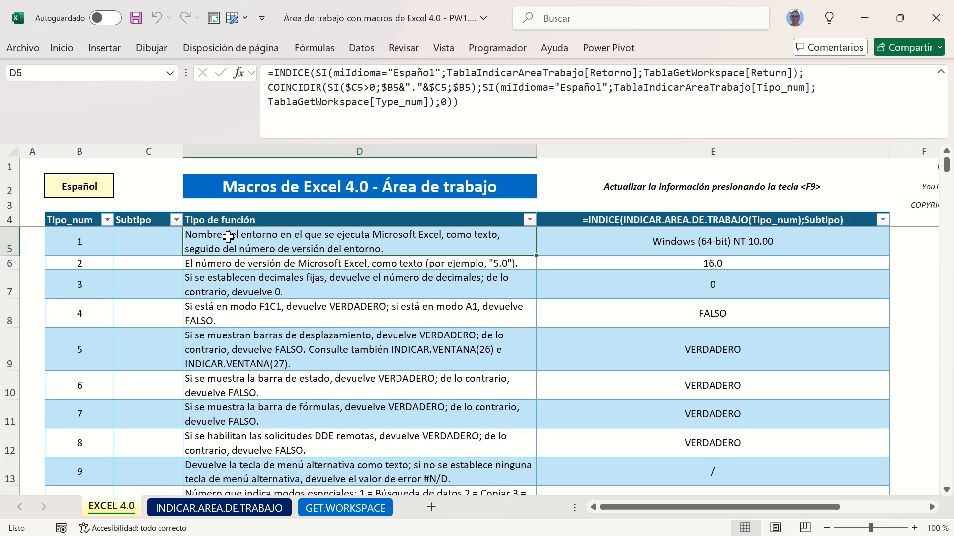
Set the sheet language in the miIdioma cell to English
left_click(98, 192)
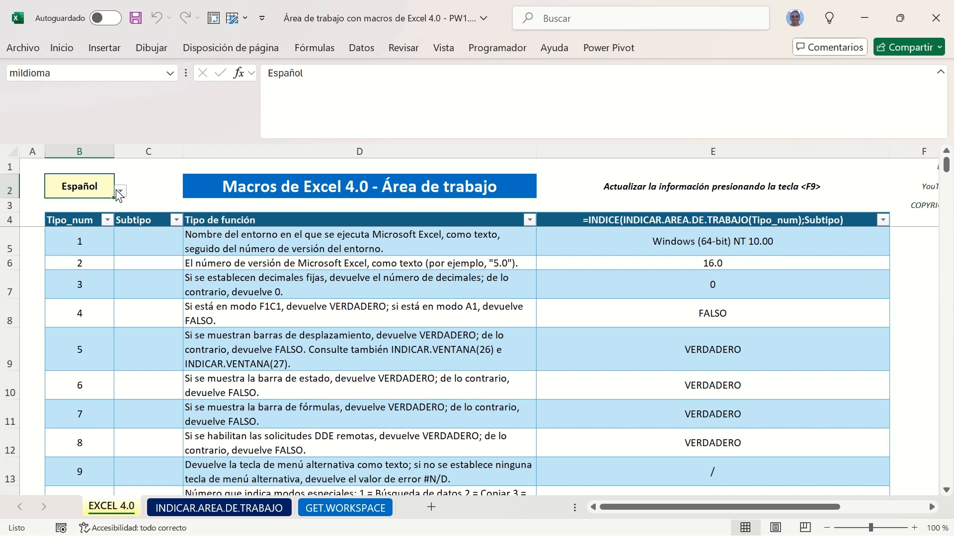
left_click(120, 192)
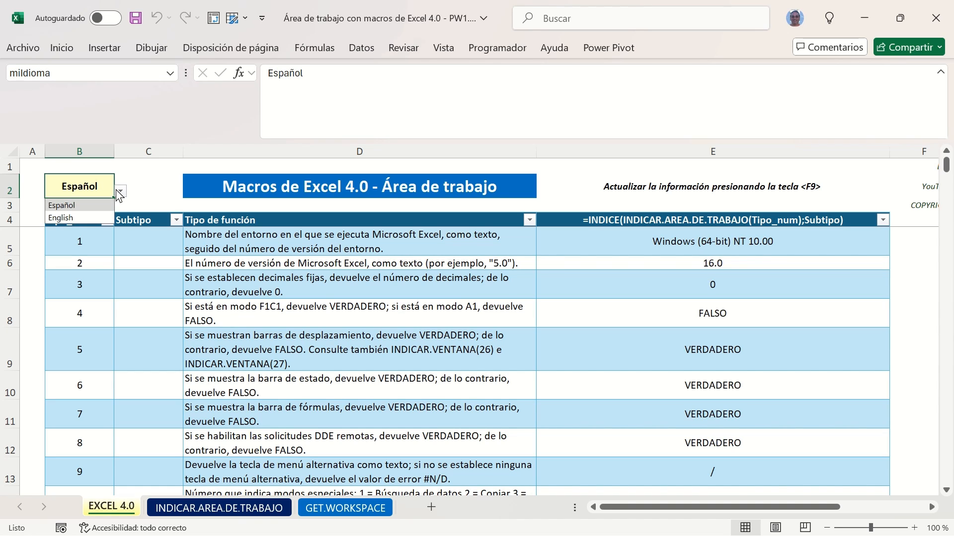
left_click(90, 217)
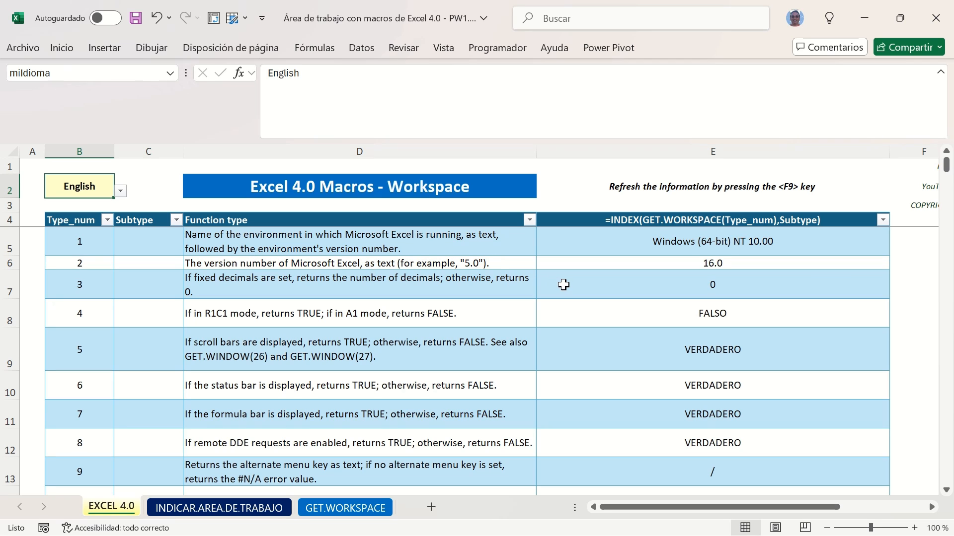
Compare the result cells of types 4 and 5 with the translated description of type 4 and their formulas
left_click(589, 316)
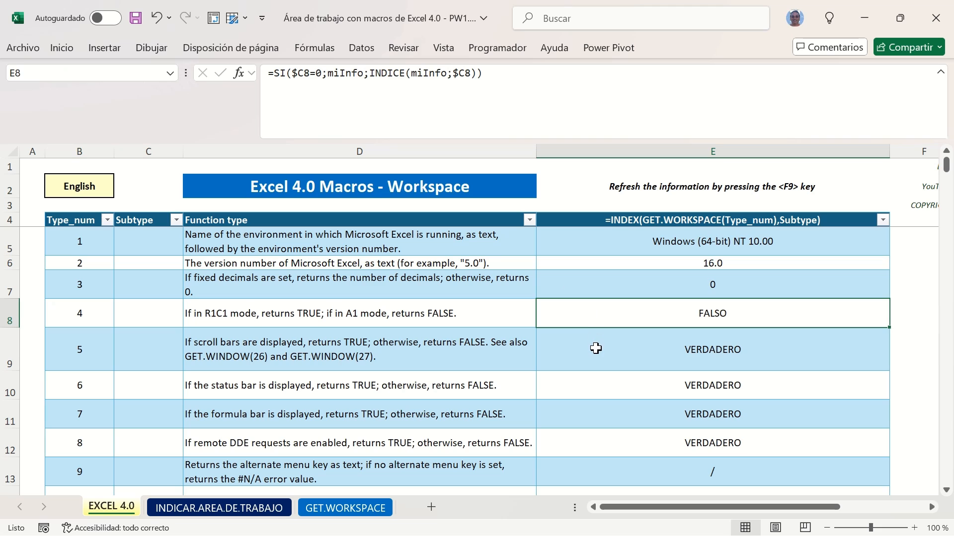
left_click(596, 348)
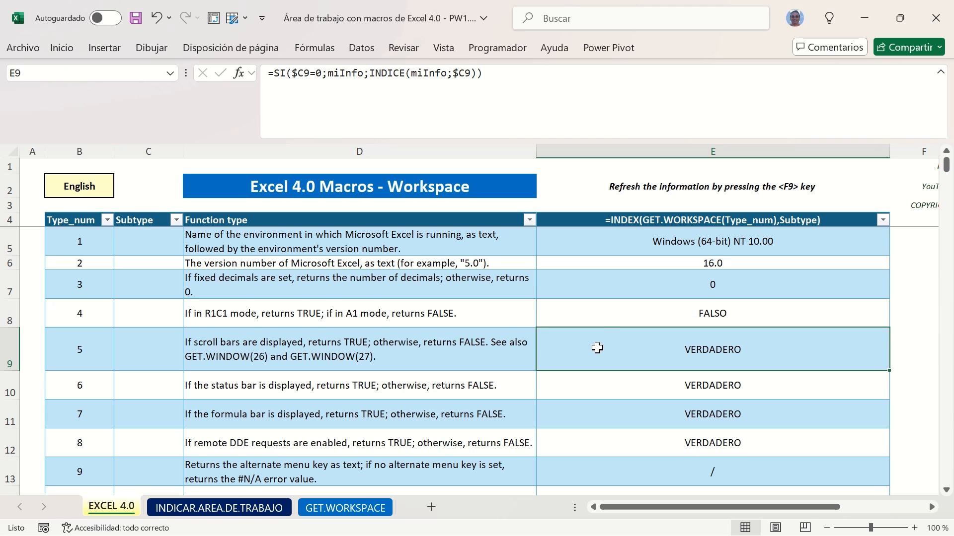
left_click(606, 320)
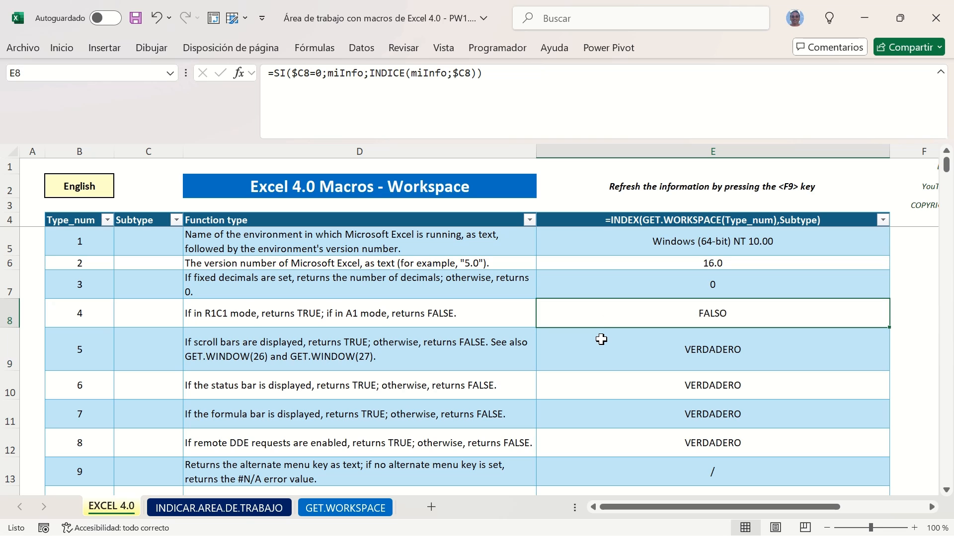
left_click(600, 339)
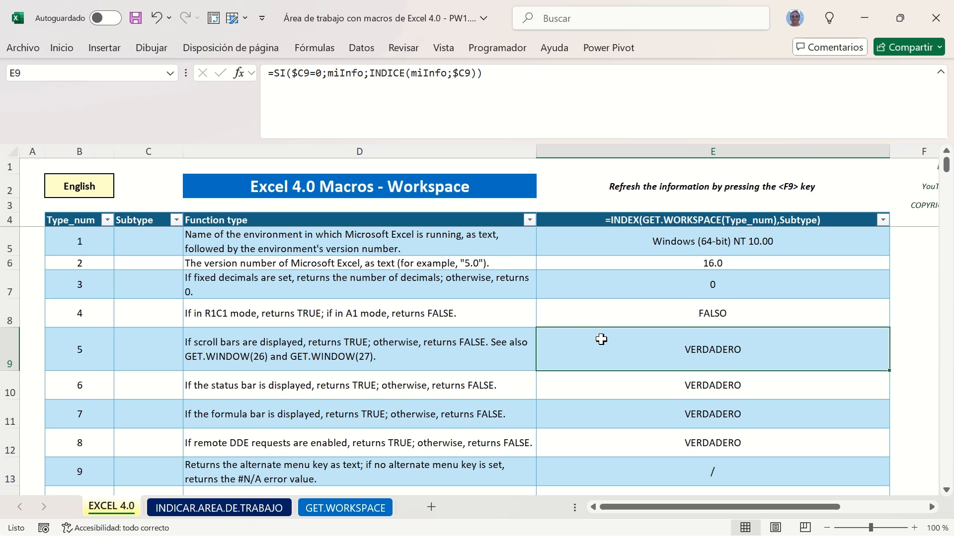
left_click(479, 318)
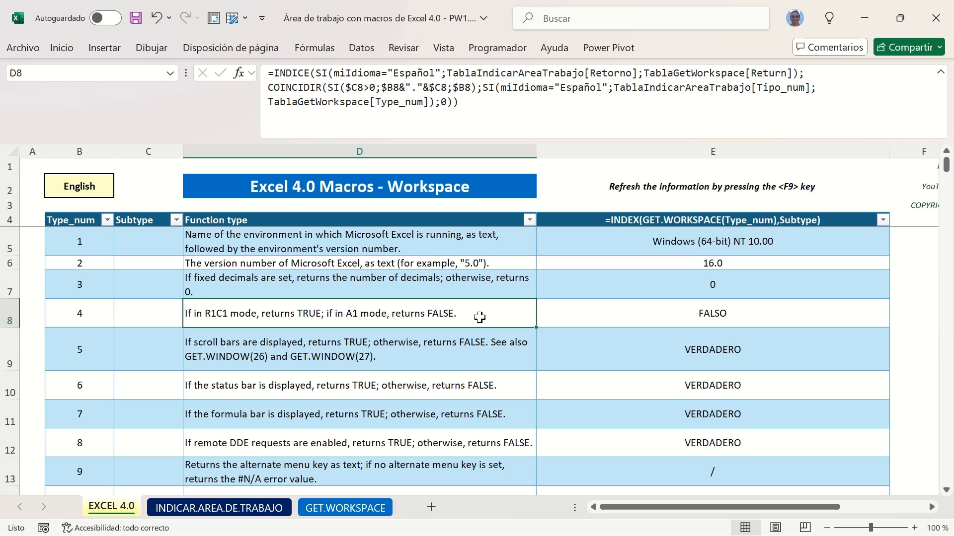
left_click(583, 315)
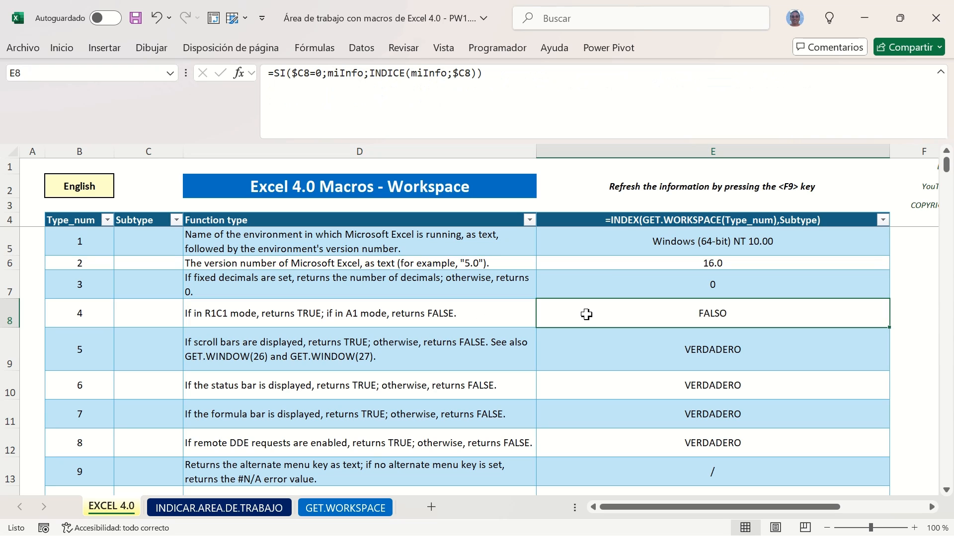
left_click(492, 310)
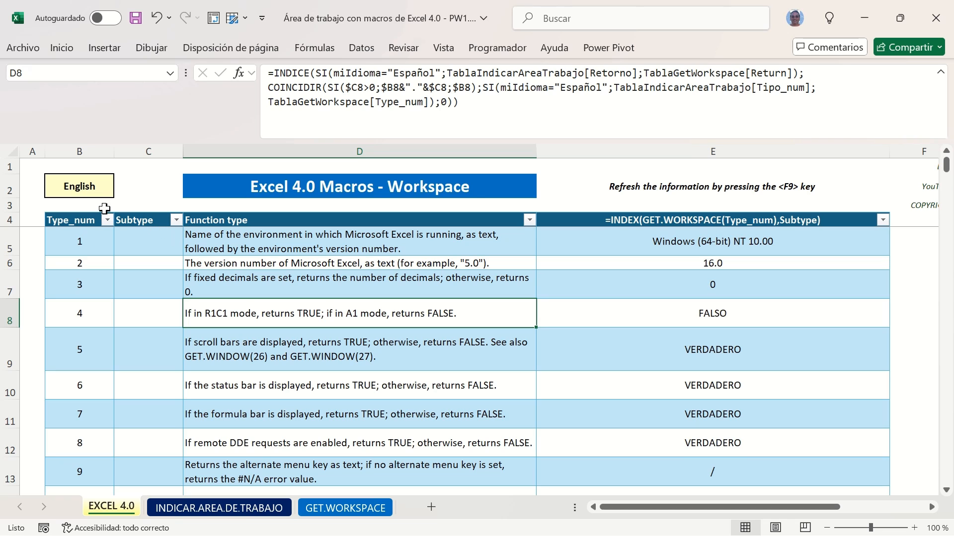
Set the miIdioma language back to Español and select the description cell of function type 1
left_click(98, 187)
left_click(121, 191)
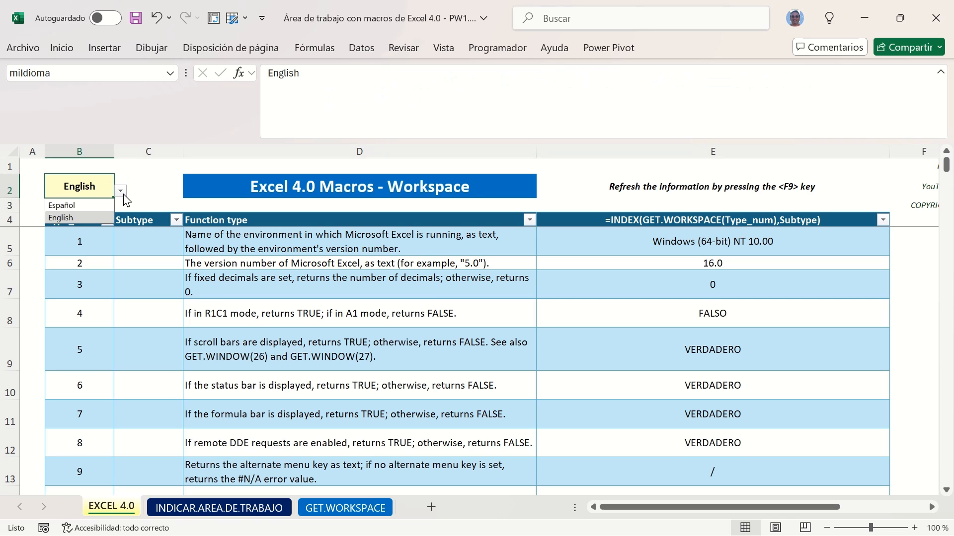
left_click(109, 204)
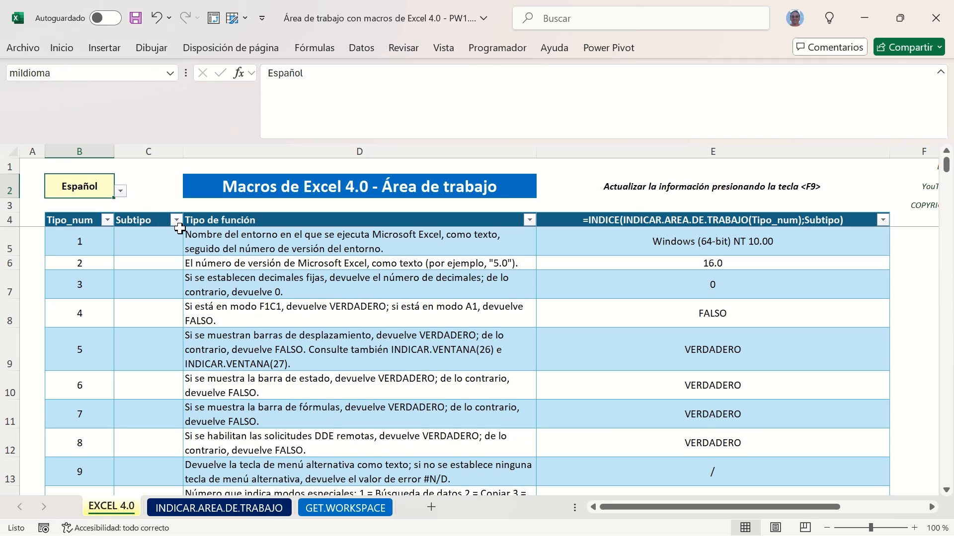
left_click(199, 234)
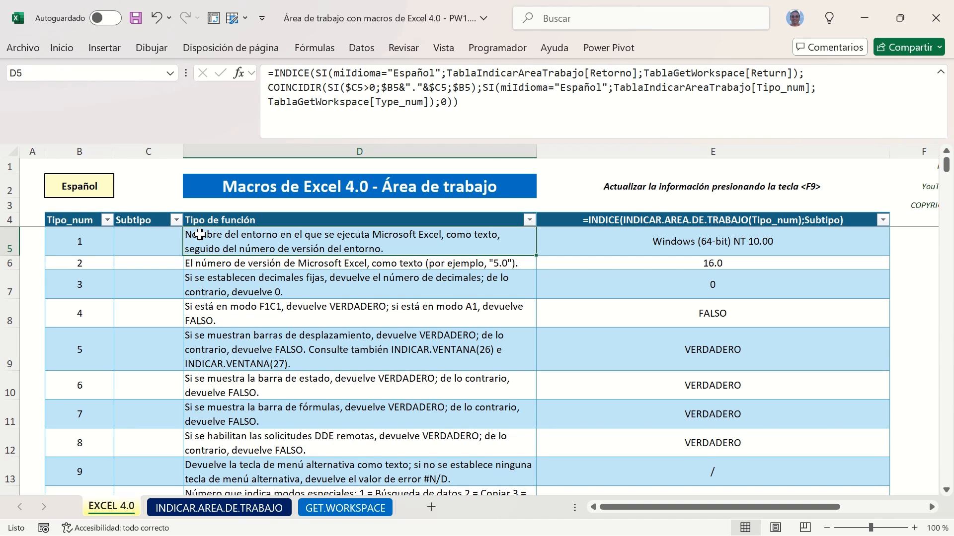